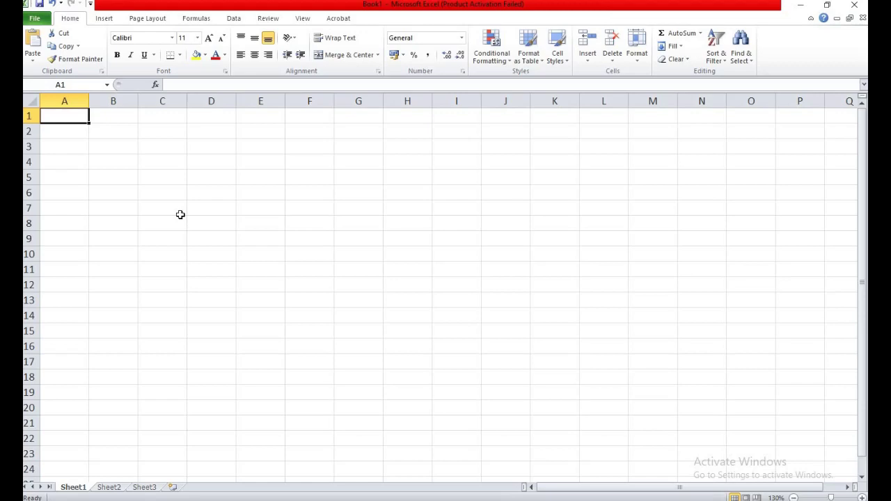
Type the title 'statiscal calculations' in A1, then undo it to clear the cell
left_click(187, 84)
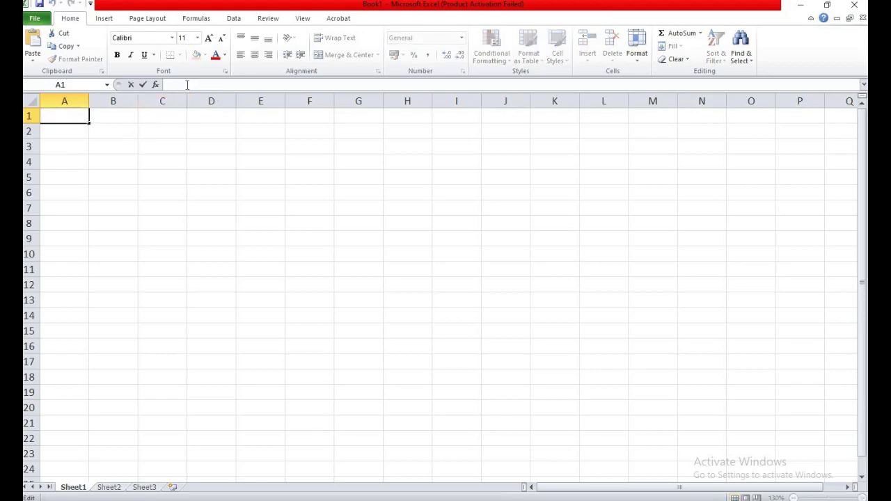
type("s")
type("tatisca")
type("l cal")
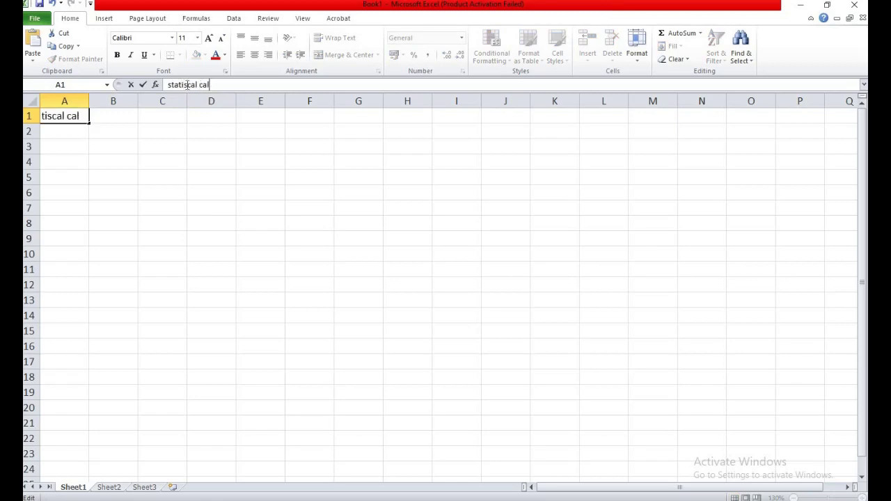
type("culatio")
type("ns")
left_click_drag(90, 121, 133, 127)
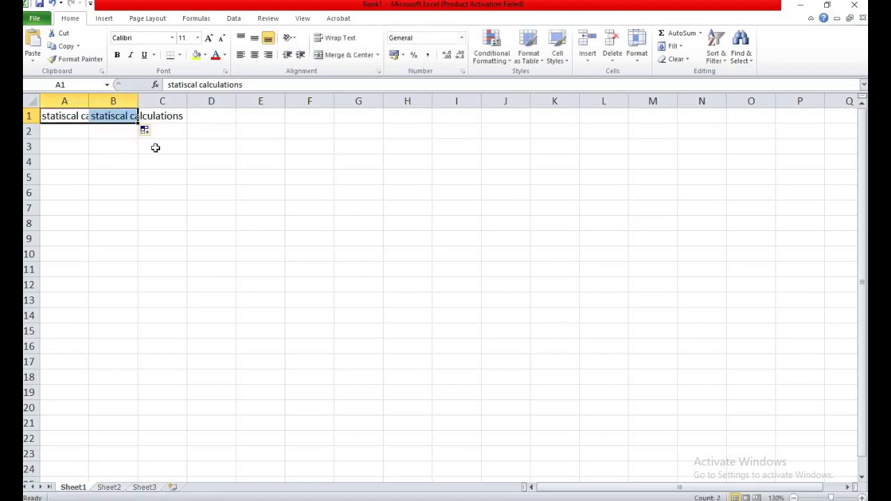
key("ctrl+z")
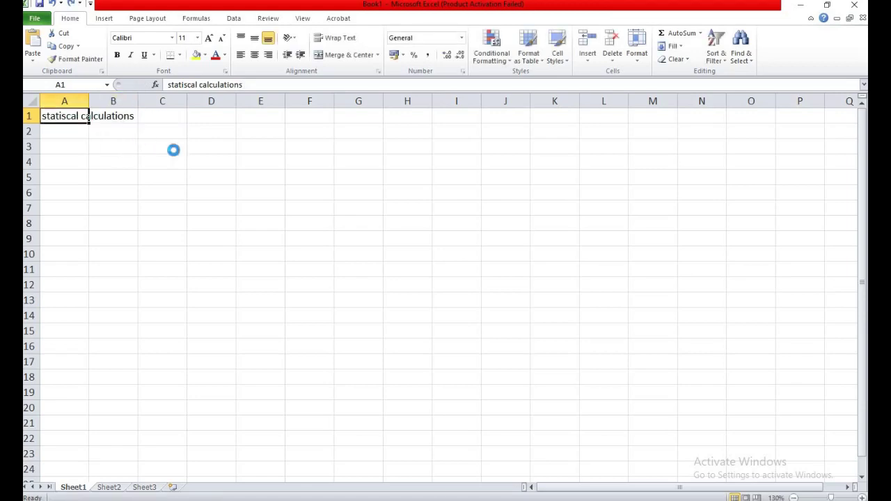
key("ctrl+z")
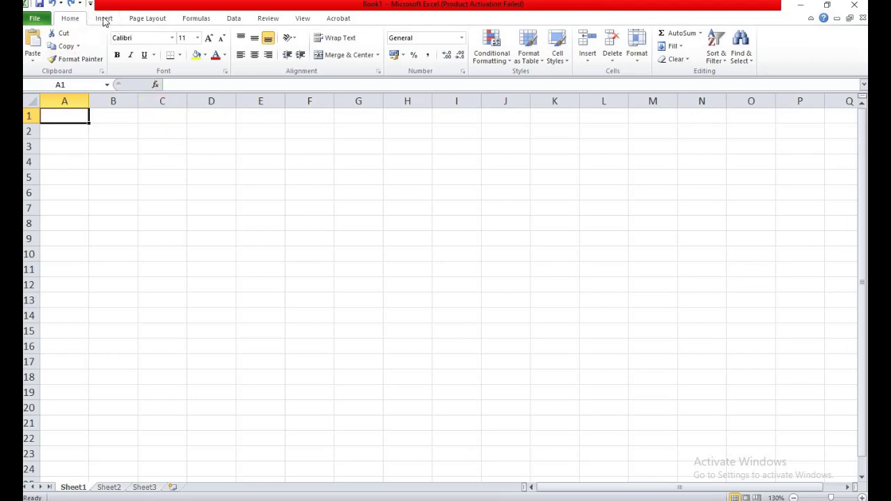
Browse the Insert tab's other chart types, then return to the Home commands
left_click(104, 19)
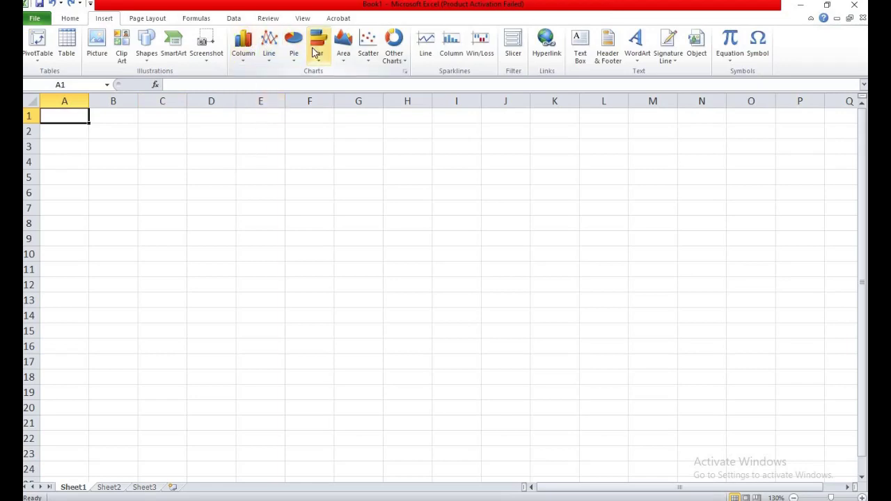
left_click(405, 64)
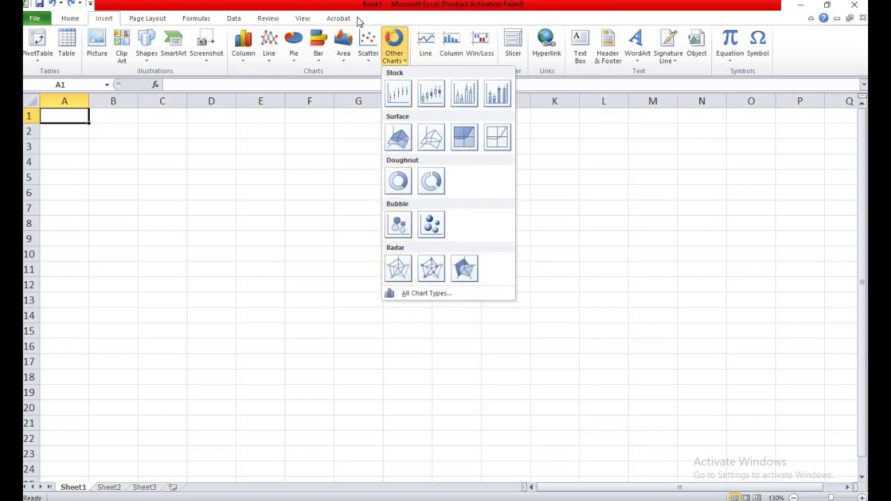
left_click(355, 19)
left_click(79, 20)
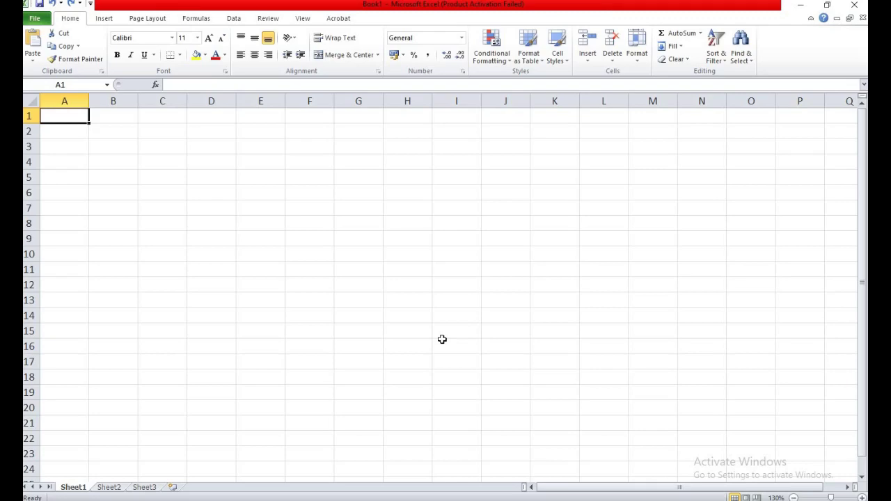
Enter the headings S.NO in A1 and NAME OF THE STUDENT in B1
scroll(442, 339, "up", 5)
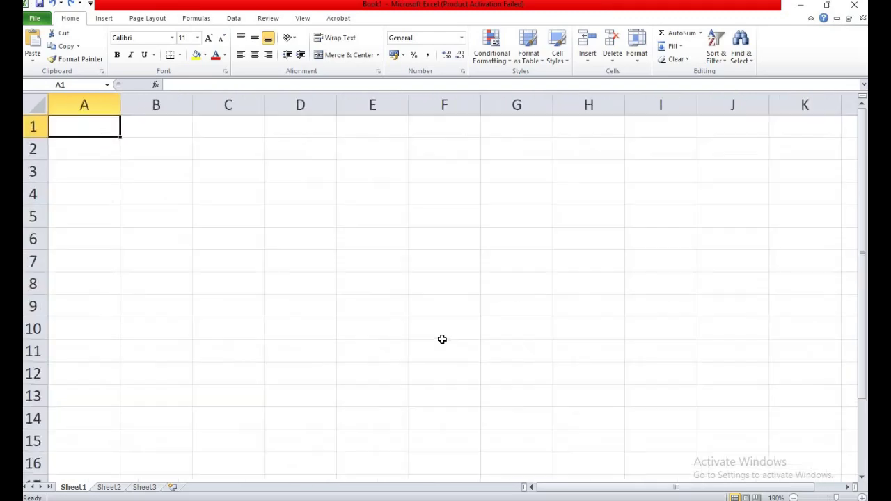
scroll(442, 339, "up", 4)
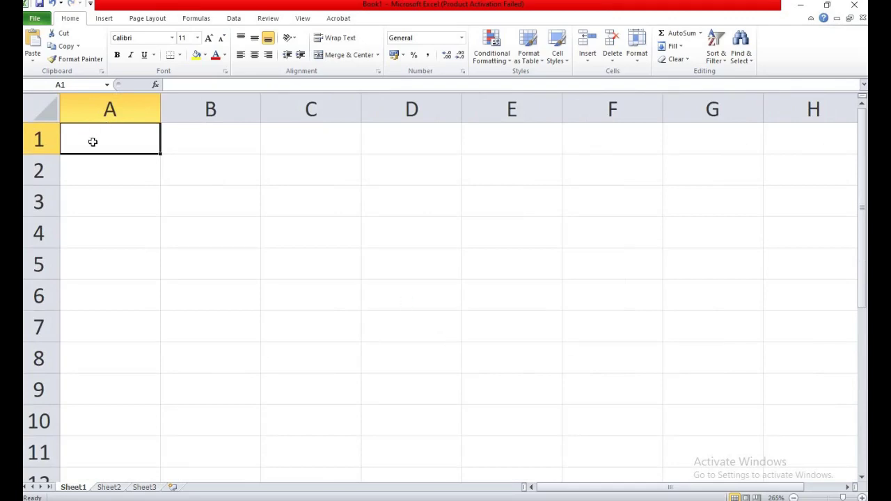
type("S")
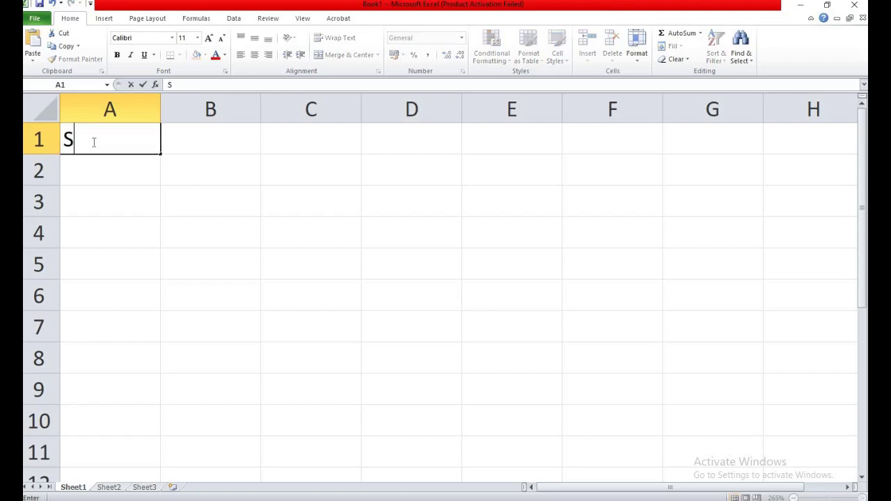
type(".NO")
key("Tab")
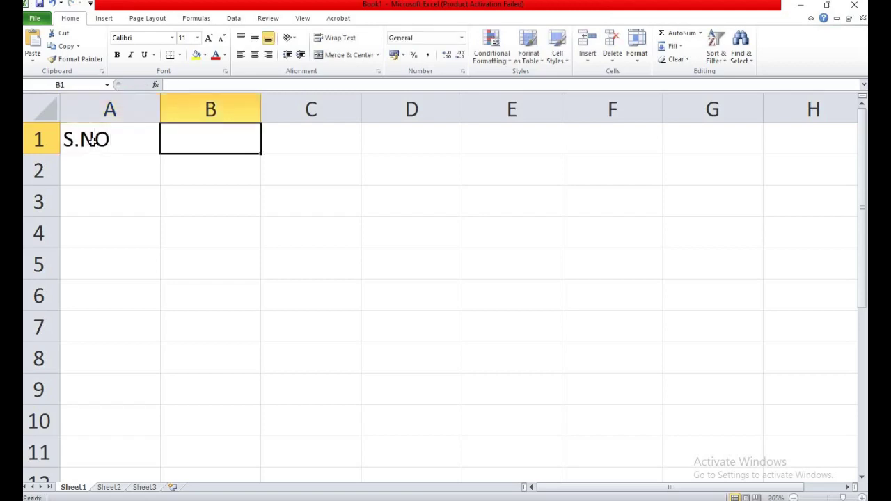
type("NAME OF")
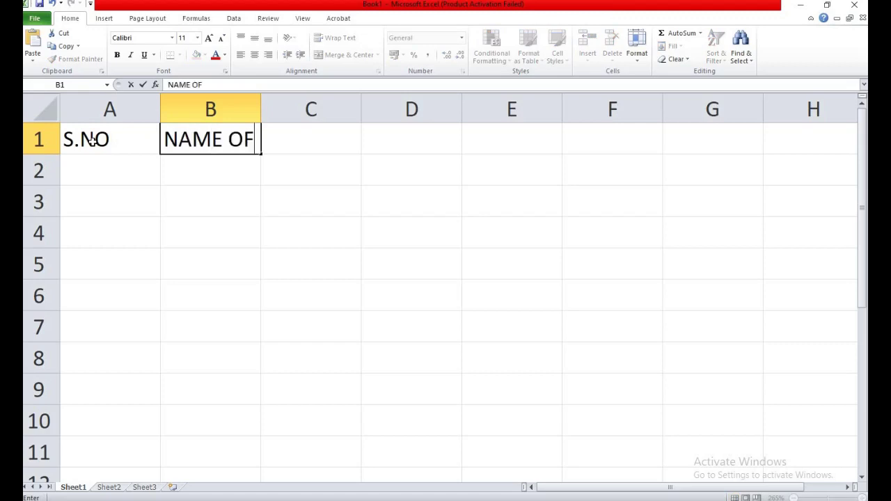
type(" THE STU")
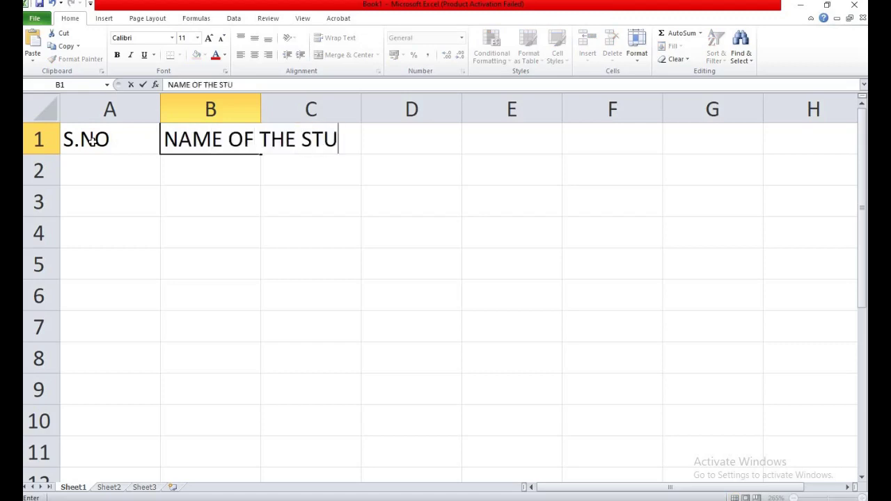
type("DENT")
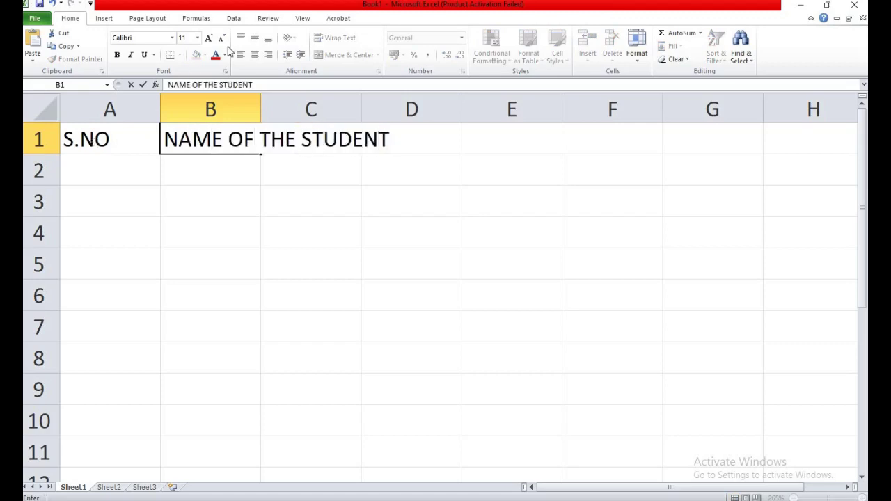
left_click(383, 177)
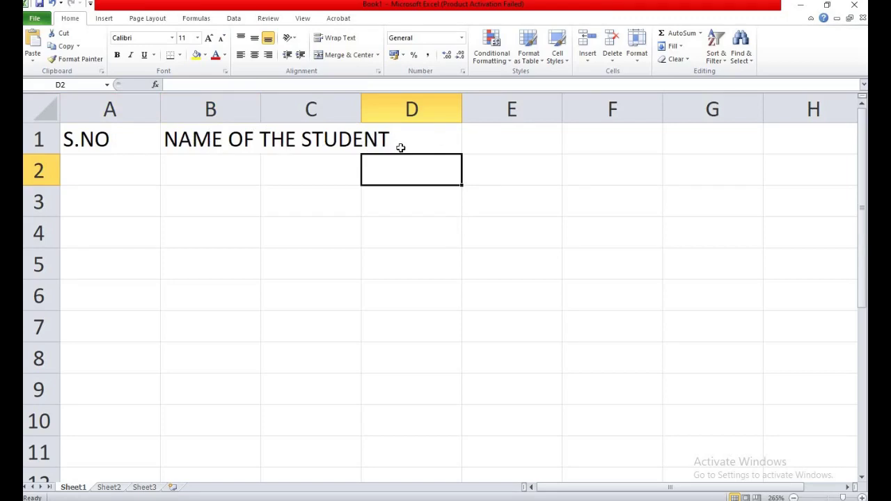
Try Wrap Text on the B1 heading, then leave wrapping turned off
left_click(236, 140)
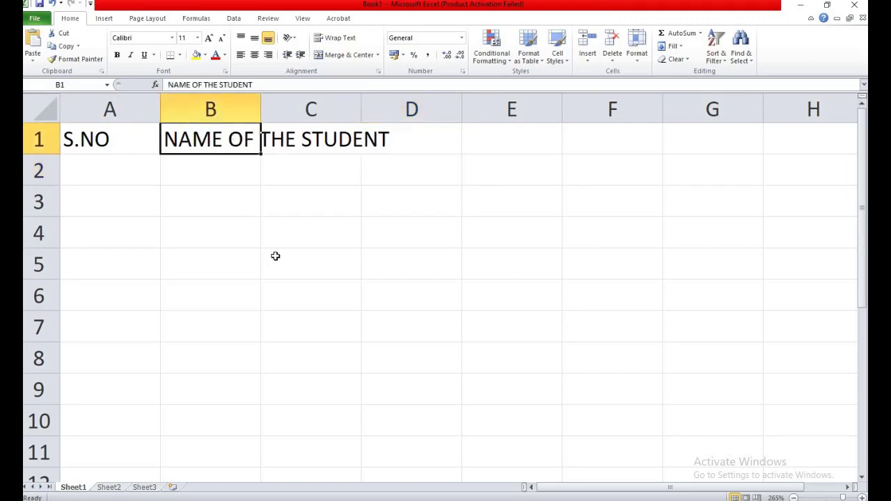
left_click(147, 135)
left_click(218, 142)
left_click(334, 41)
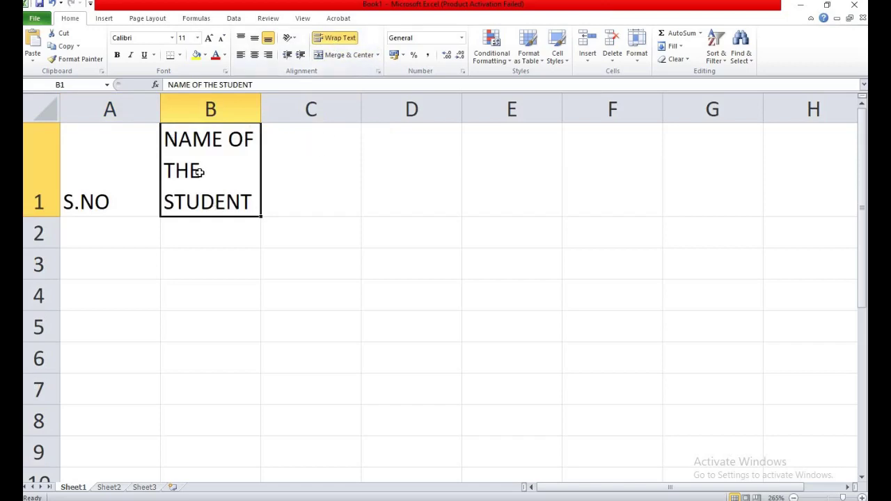
key("ctrl+z")
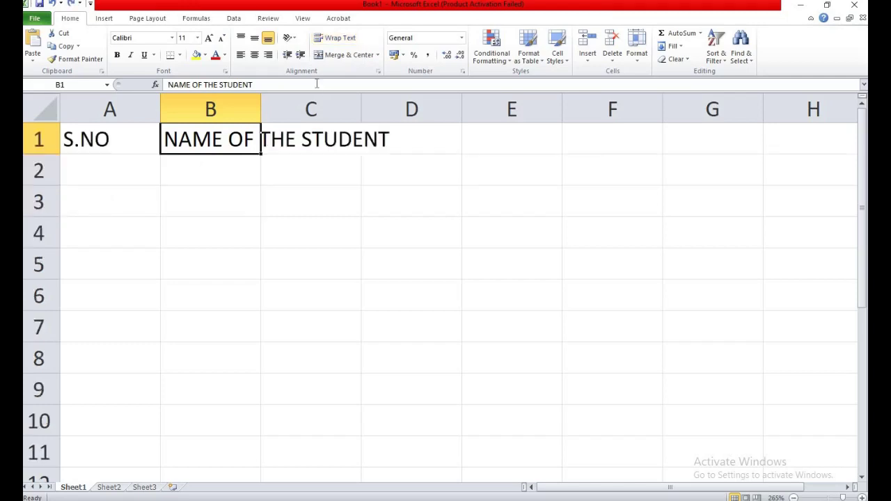
left_click(333, 37)
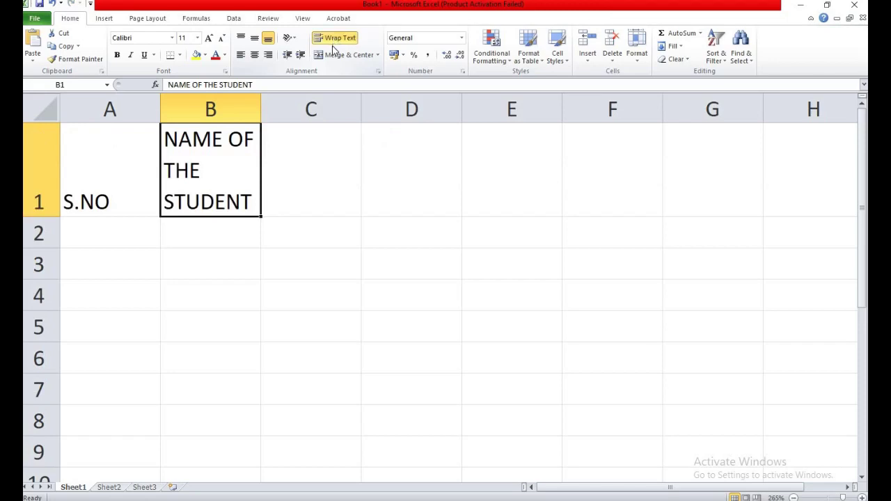
left_click(332, 43)
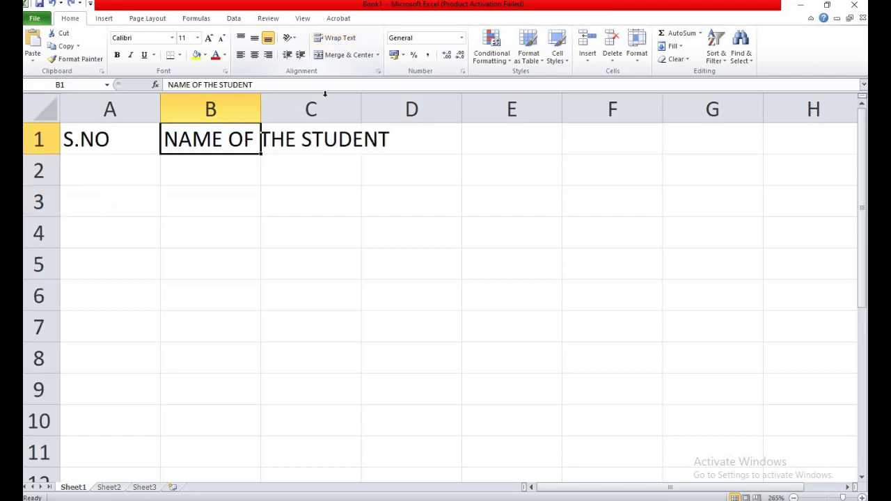
Delete 'OF THE STUDENT' from B1 so the heading reads NAME
double_click(221, 137)
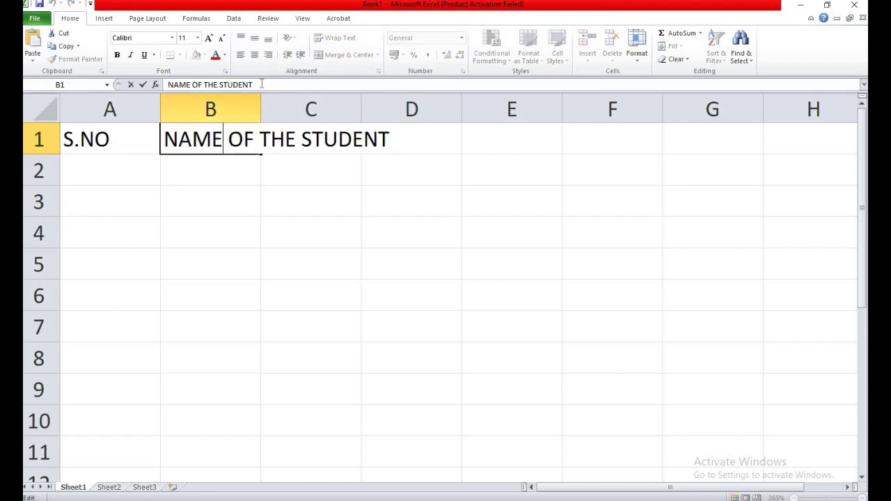
double_click(198, 85)
left_click(258, 87, "shift")
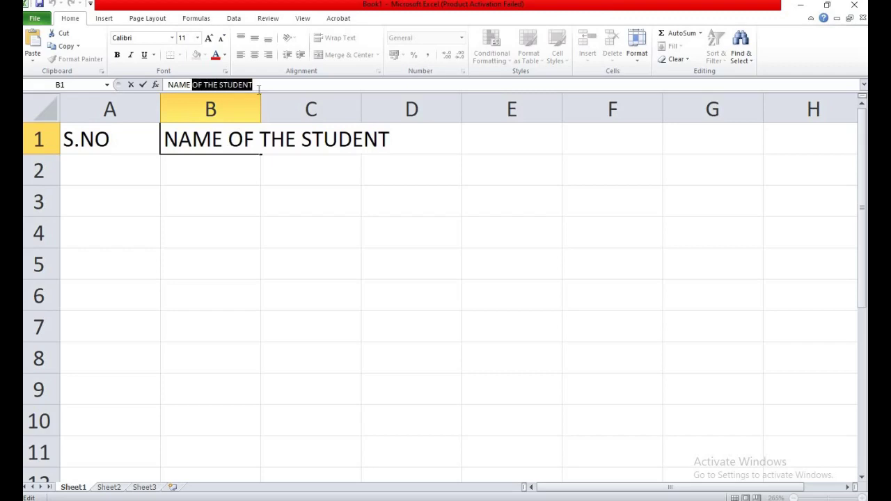
key("BackSpace")
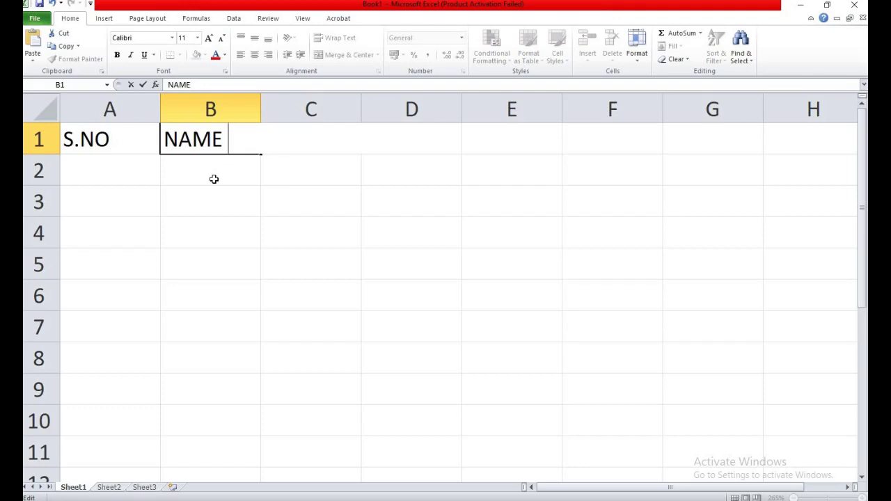
left_click(215, 179)
left_click(220, 146)
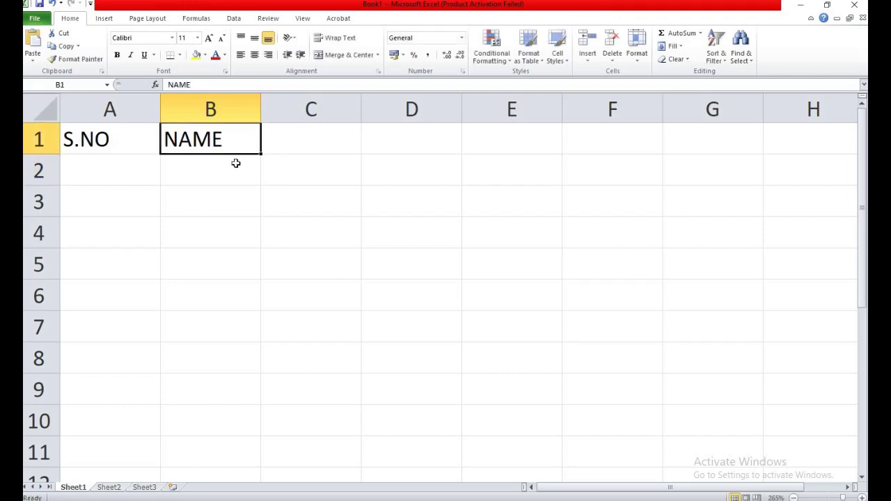
Narrow column A and enter ENGLISH in C1 and TAMIL in D1, fixing typos
left_click_drag(159, 102, 110, 103)
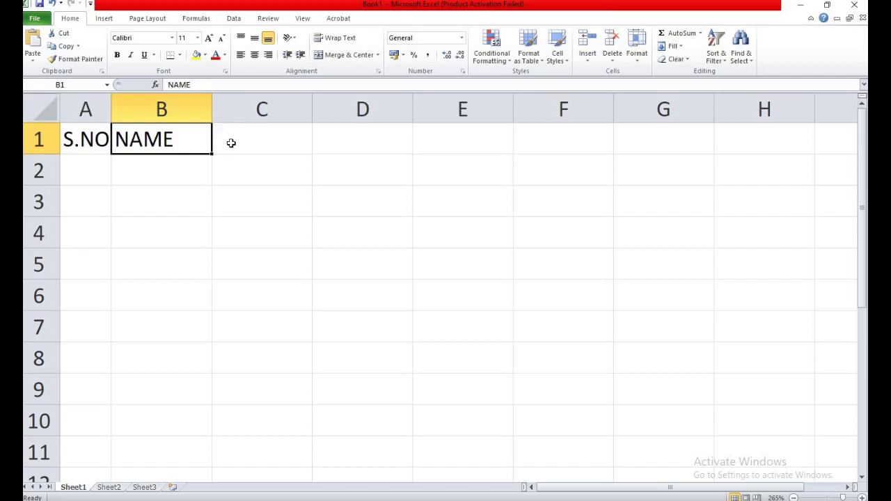
key("Right")
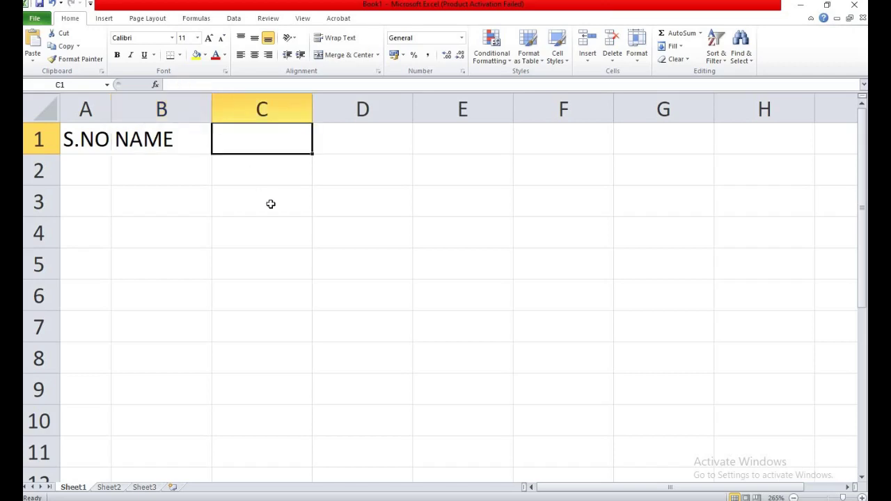
type("ENGLIS")
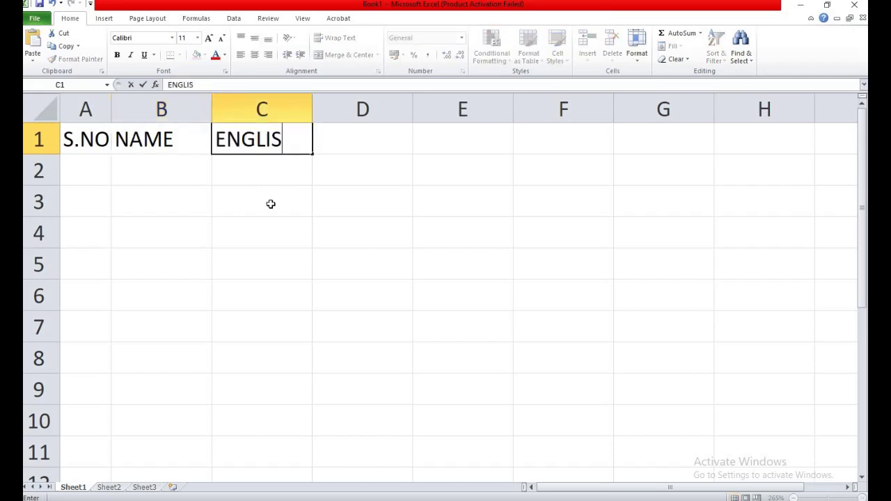
type("H")
key("Right")
type("TA")
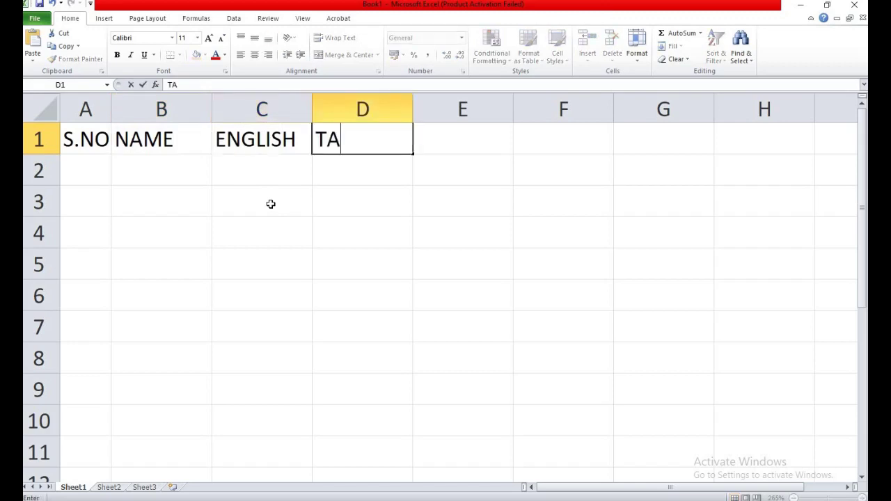
type("MIL")
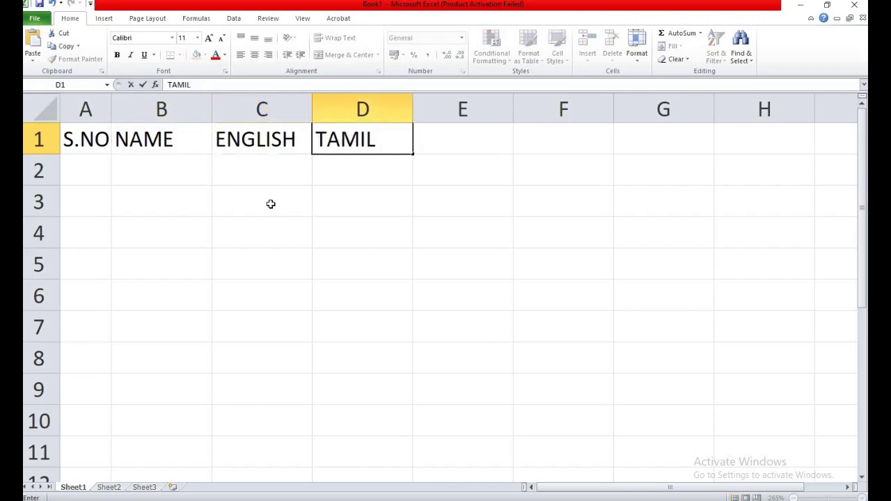
type(" MATH")
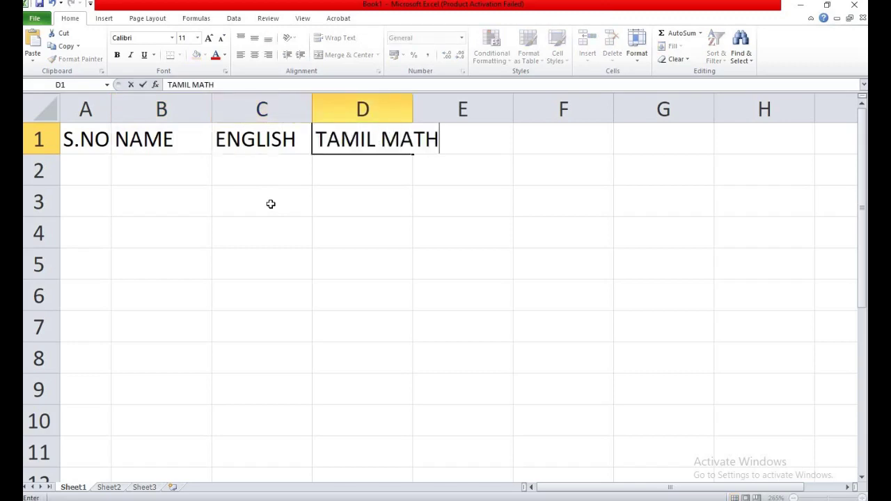
type("HS")
key("BackSpace")
key("BackSpace")
key("BackSpace")
key("BackSpace")
key("BackSpace")
key("BackSpace")
key("BackSpace")
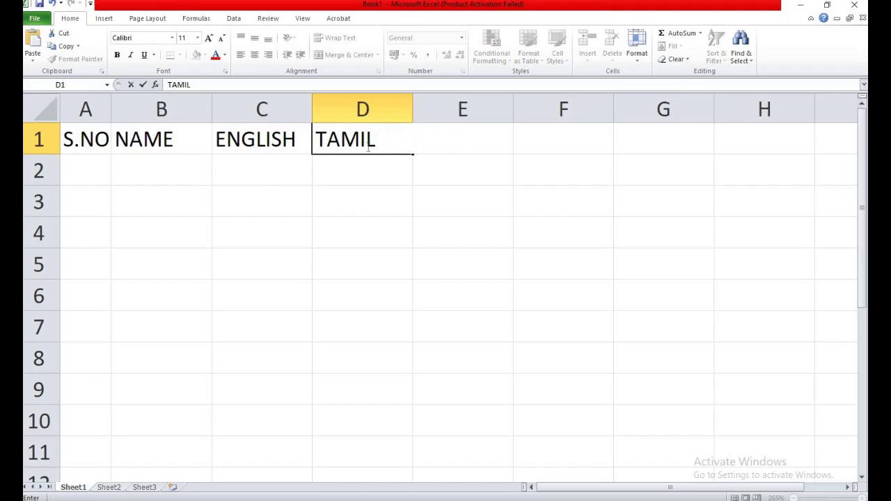
left_click(440, 171)
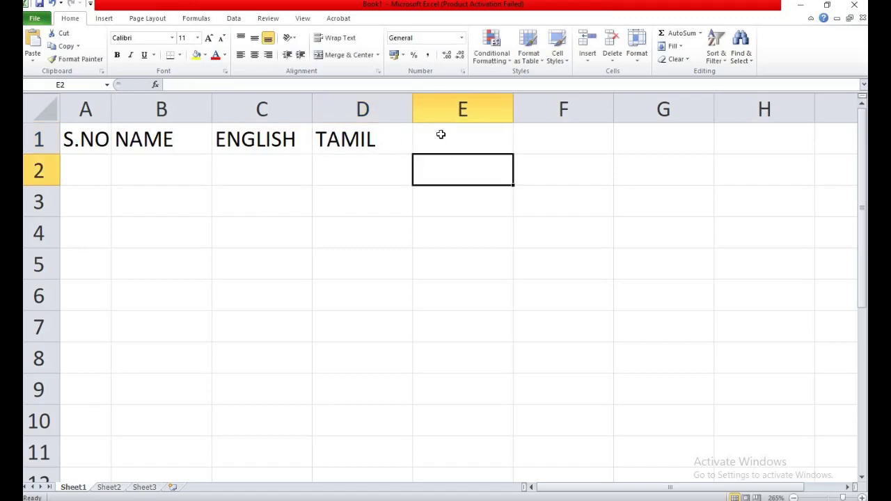
Enter MATHS in E1, correcting the 'MATHHS' typo
left_click(441, 135)
type("MATH")
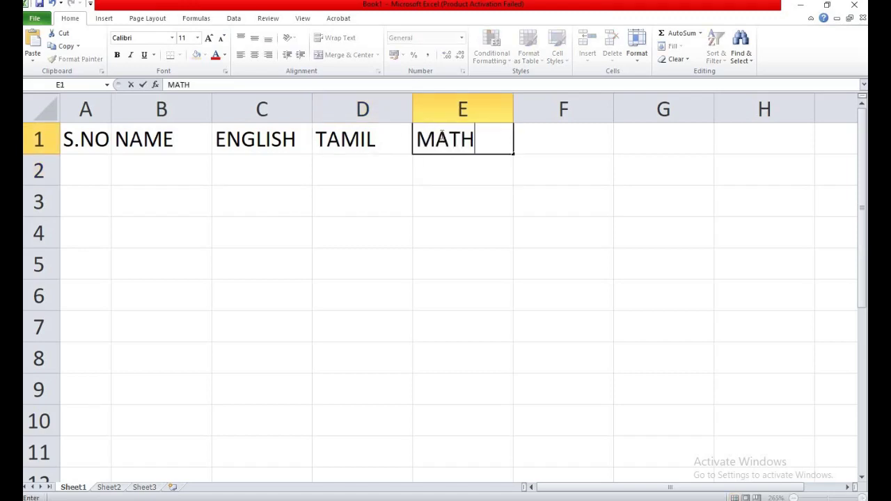
type("HS")
key("BackSpace")
key("BackSpace")
type("S")
key("Return")
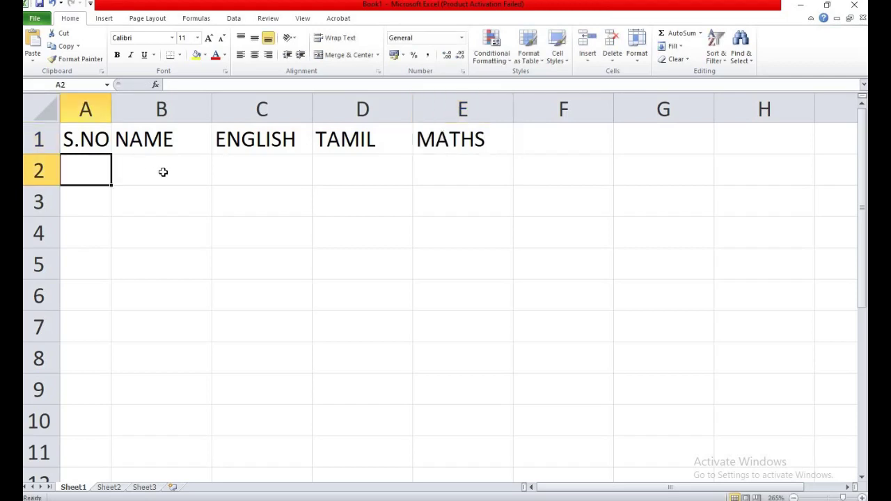
Enter 1 and 2 in A2:A3 and fill the serial numbers down to 5 in A6
type("1")
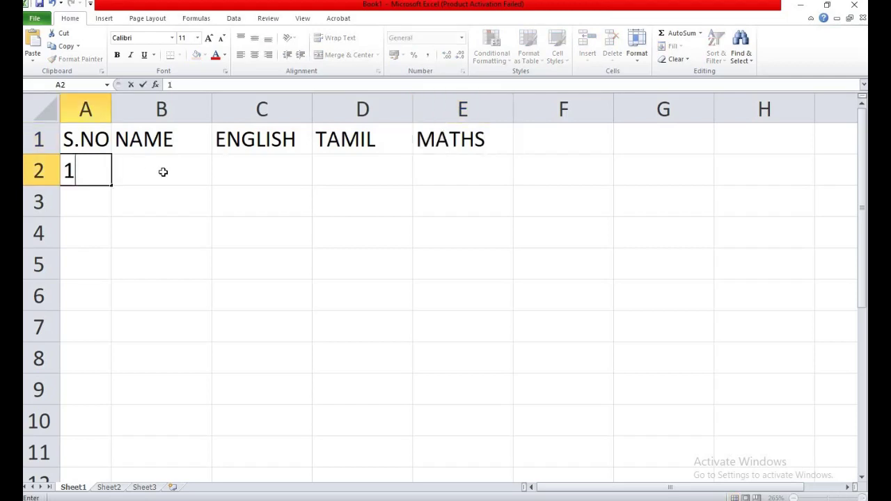
key("Return")
type("1")
key("Return")
key("Up")
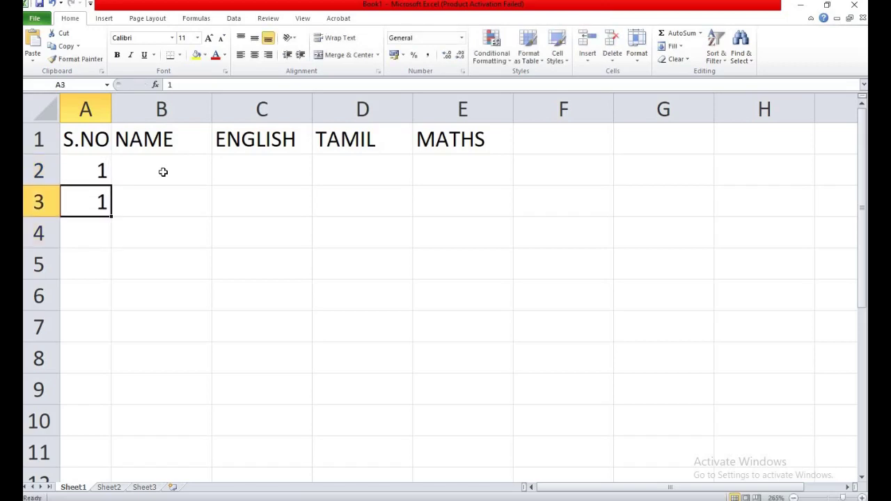
type("2")
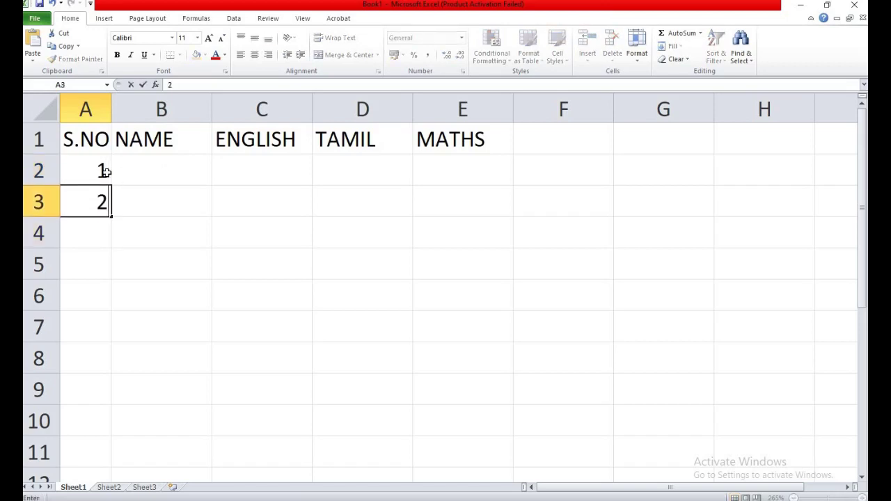
key("Up")
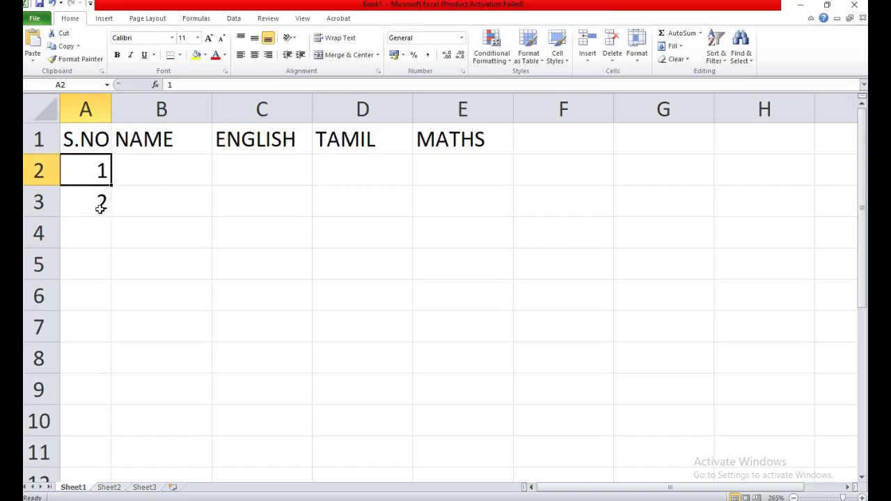
mouse_move(87, 174)
left_mouse_down()
mouse_move(110, 218)
mouse_move(115, 301)
left_mouse_up()
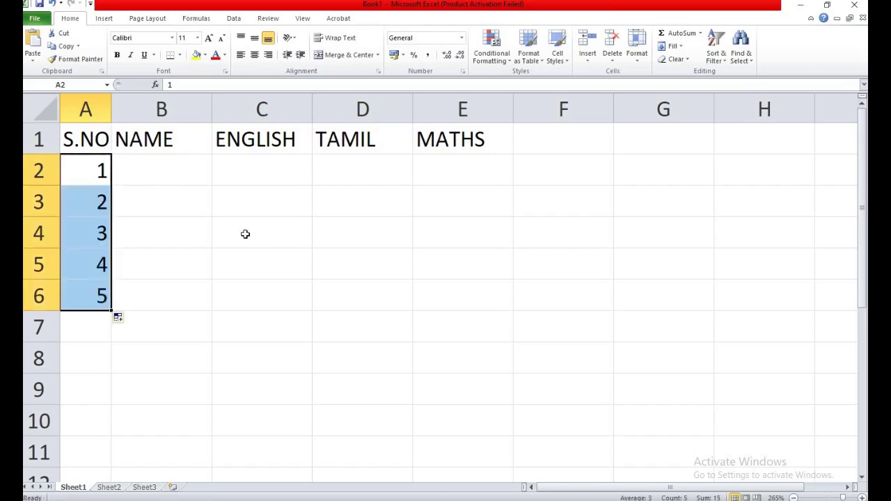
Enter the five student names in B2:B6
left_click(168, 174)
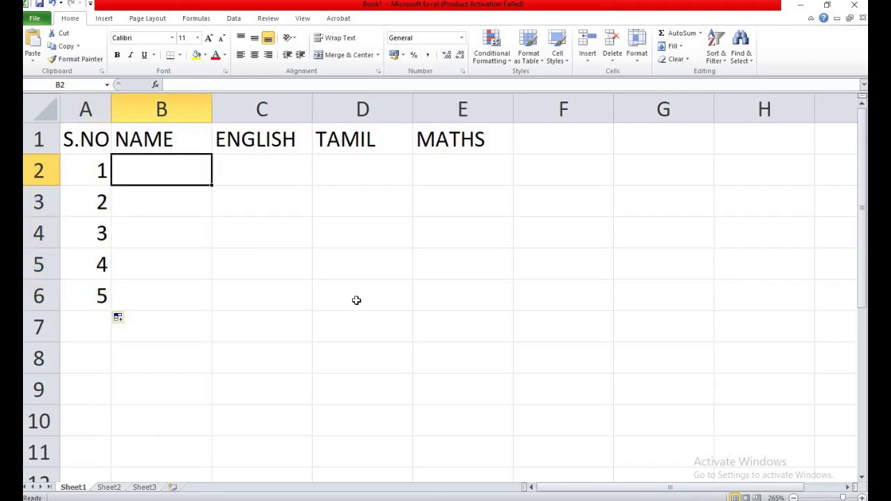
type("RAM")
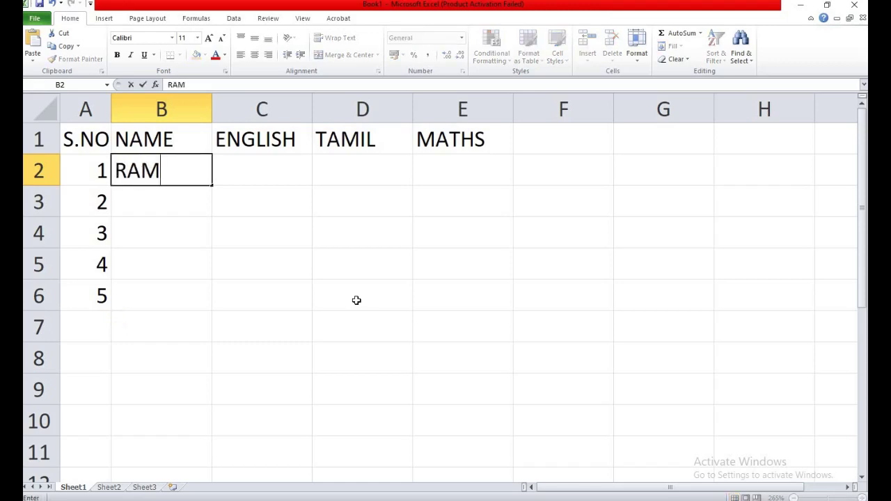
key("Return")
type("SA")
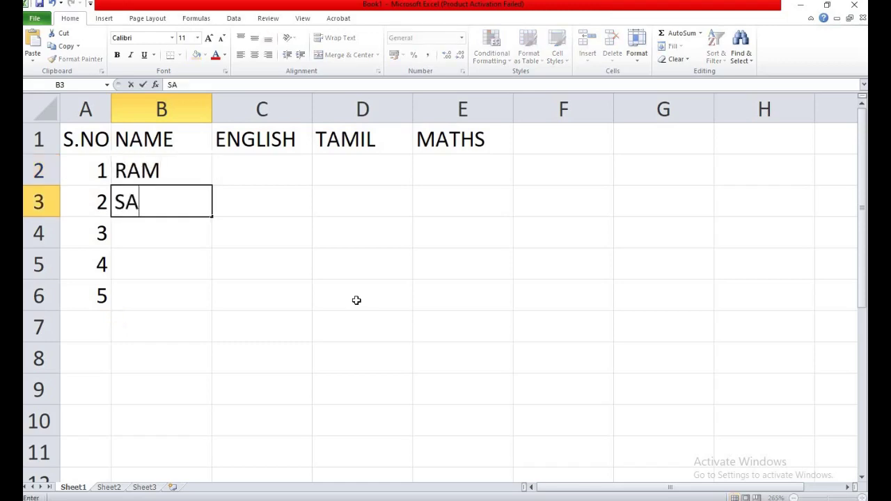
type("M")
key("Left")
key("Right")
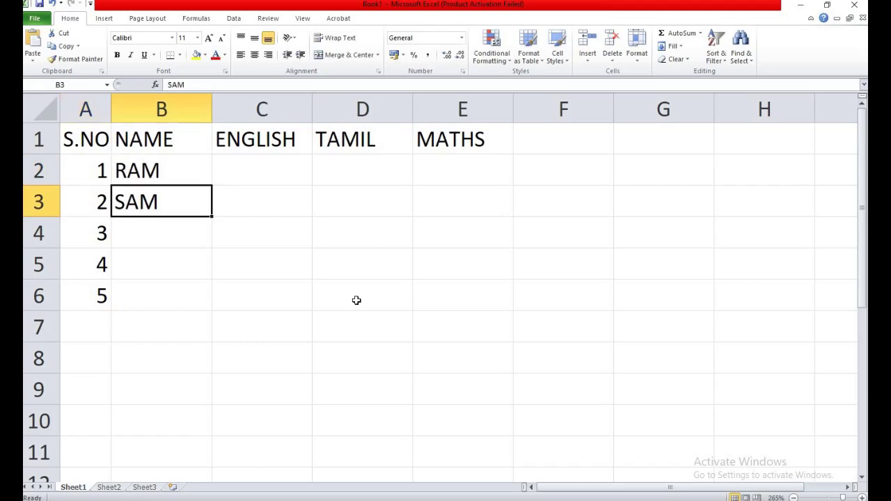
key("Down")
type("BA")
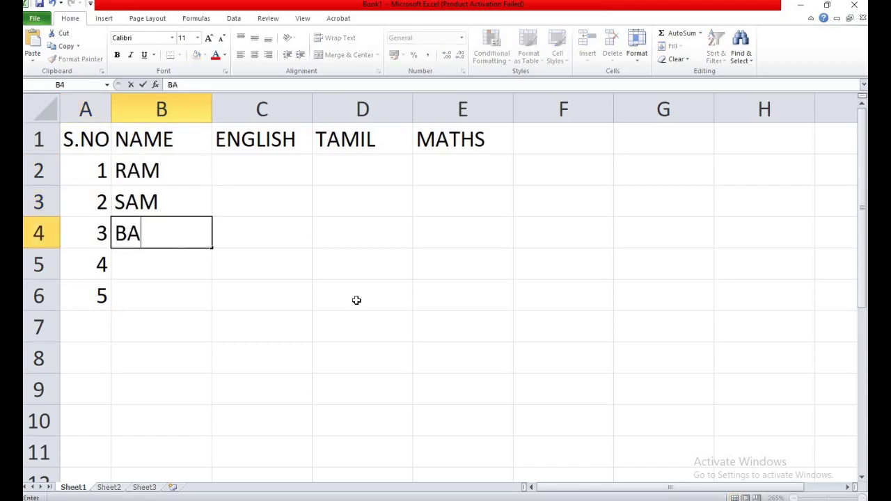
type("LA")
key("Return")
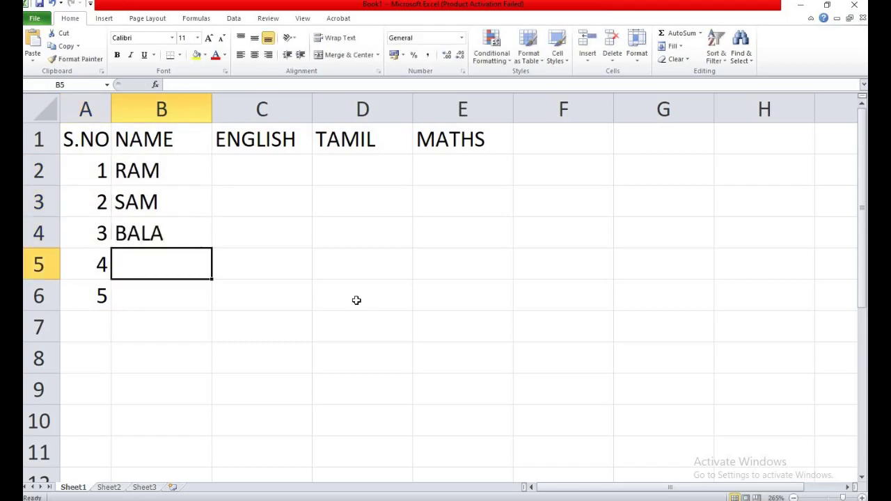
type("K")
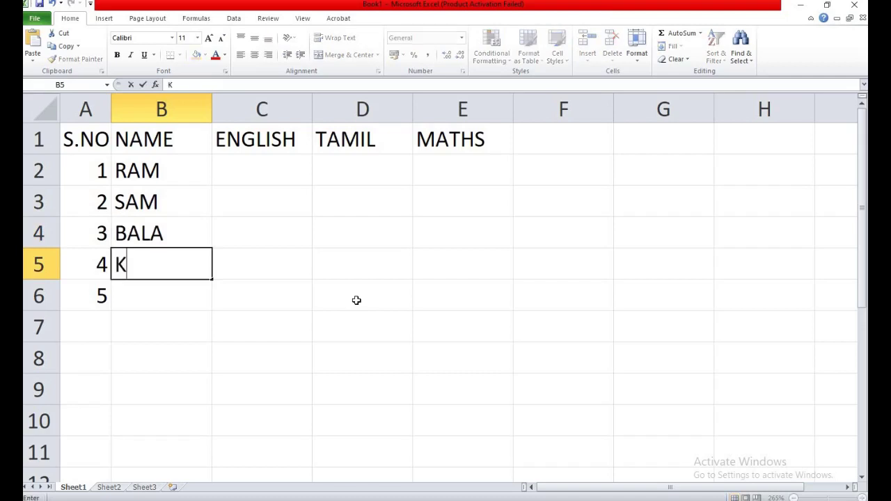
type("ALA")
key("Return")
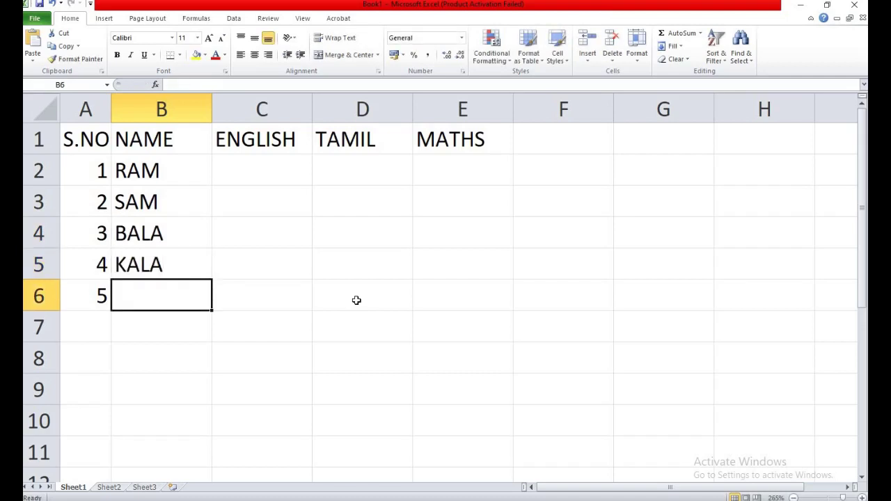
type("NI")
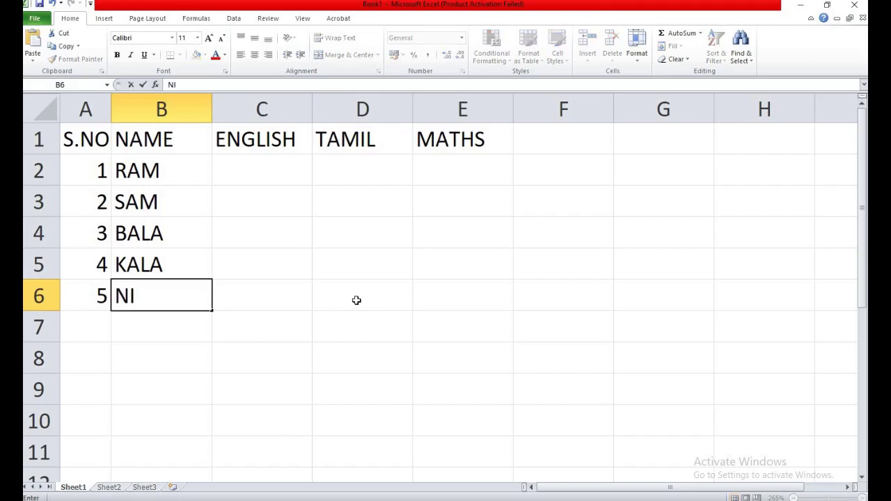
type("KHIL")
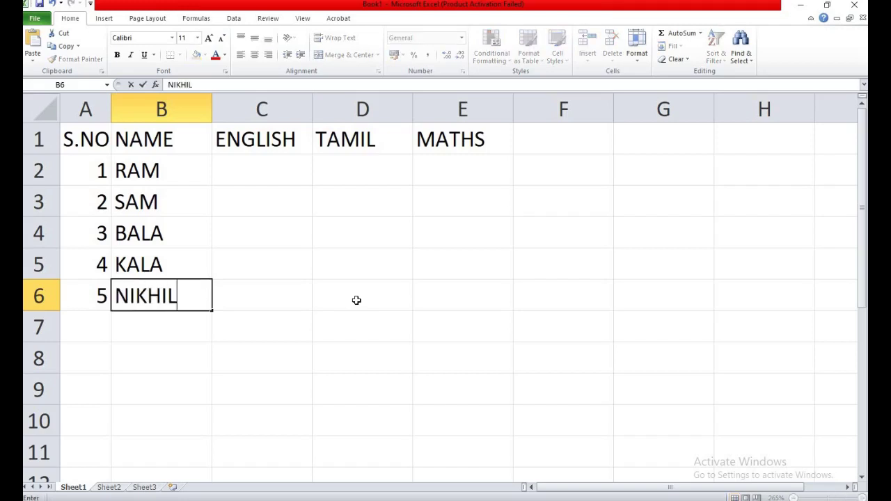
left_click(277, 171)
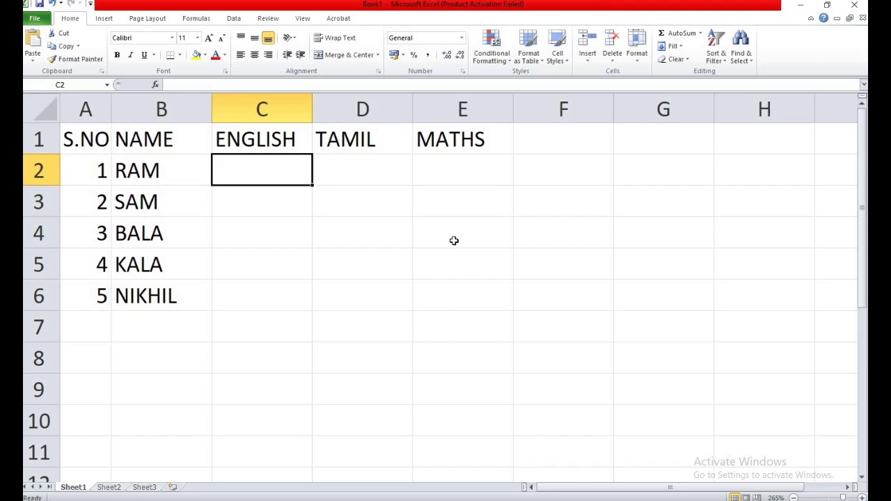
Enter marks 52, 53, 57 in row 2 and 59, 55, 60 in row 3
type("52")
key("Tab")
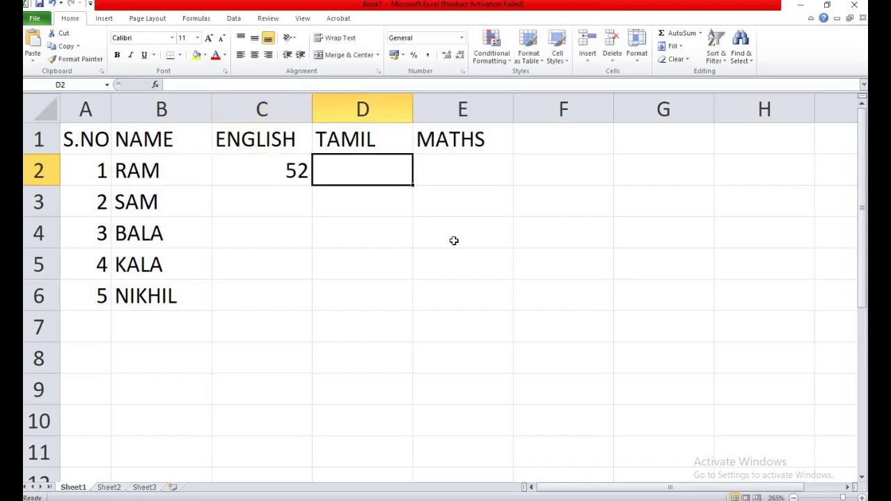
type("53")
key("Tab")
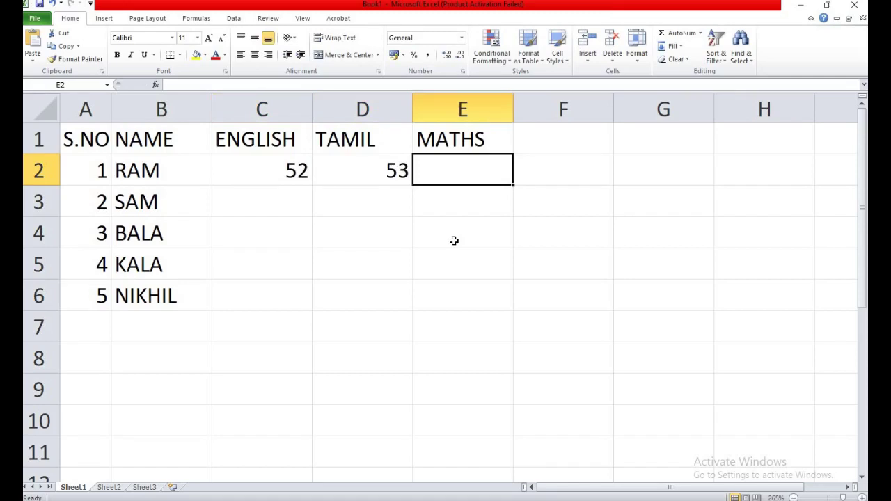
type("57")
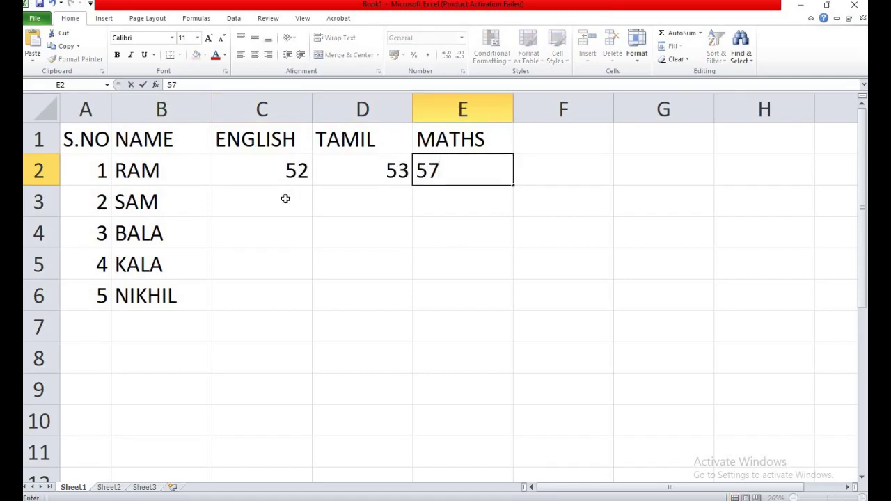
left_click(288, 199)
type("5")
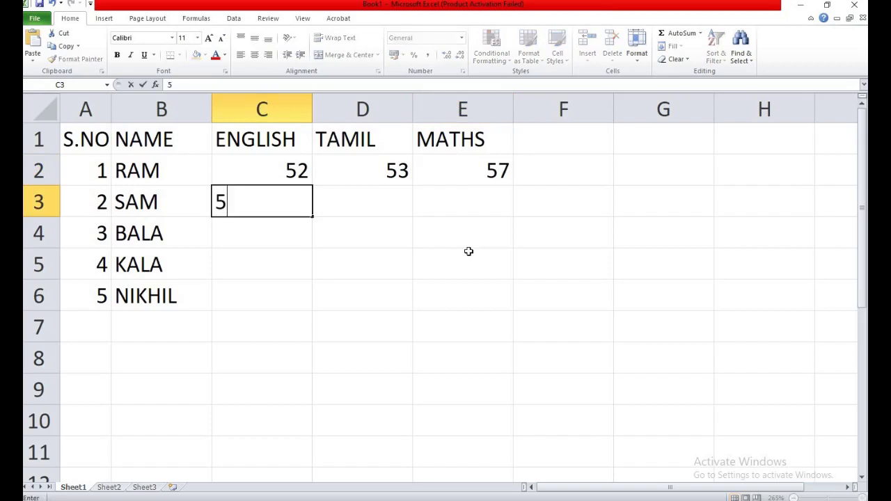
type("9")
left_click(396, 205)
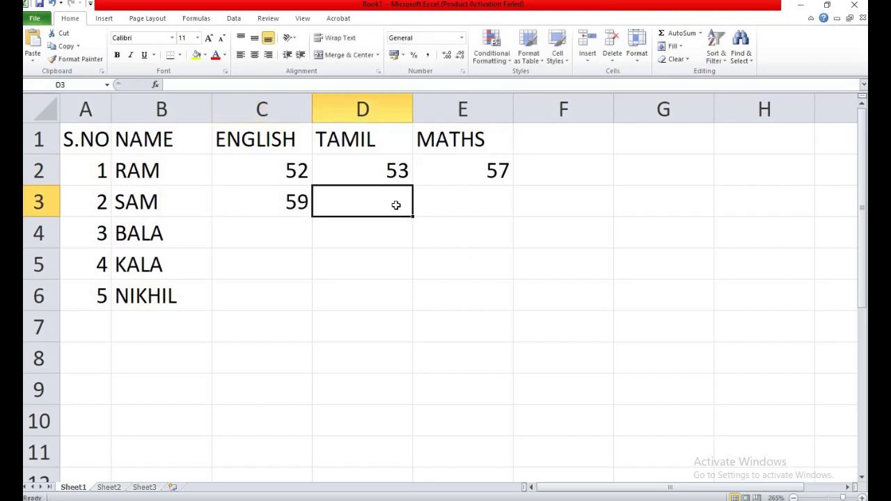
type("55")
left_click(434, 204)
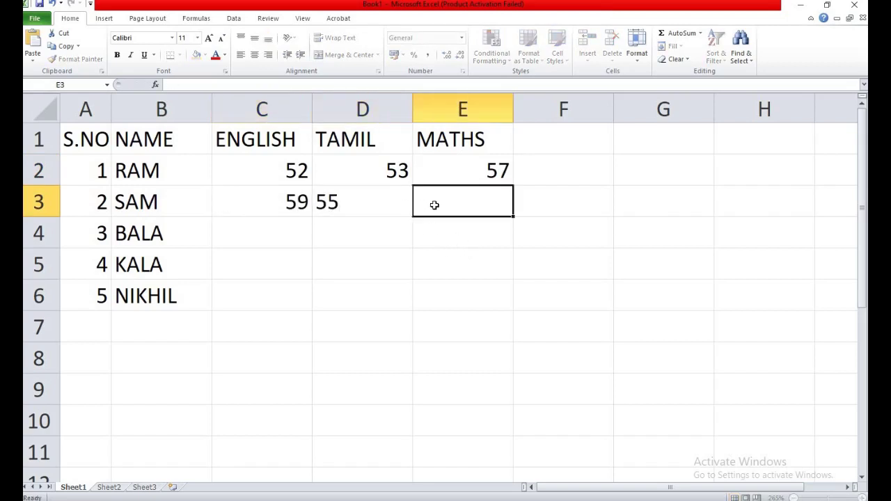
type("60")
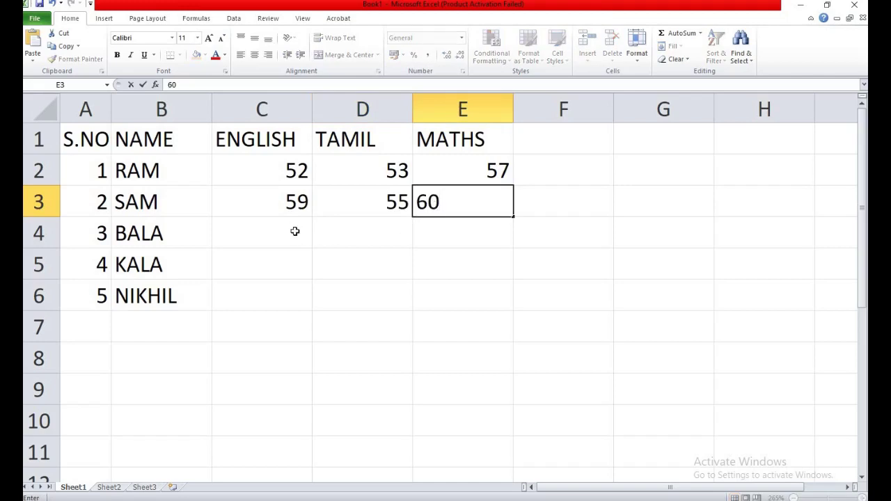
left_click(295, 232)
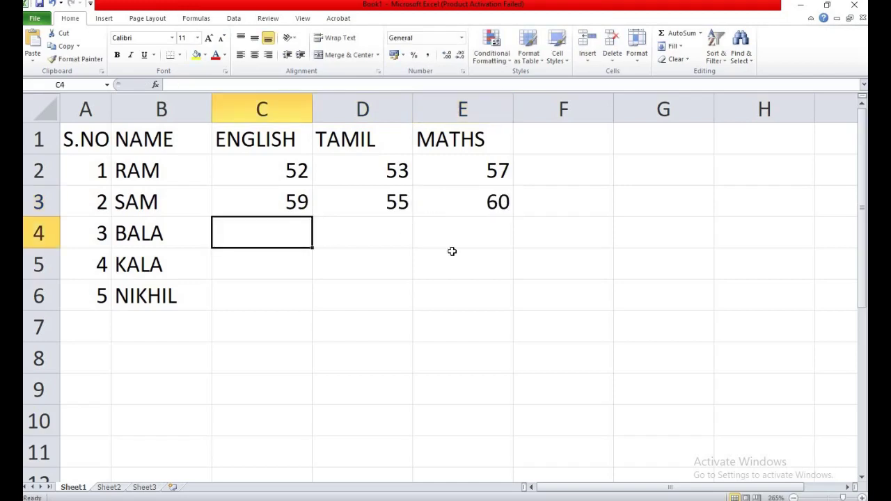
Enter row 4's English, Tamil and Maths marks: 44, 46, 48
type("44")
left_click(369, 232)
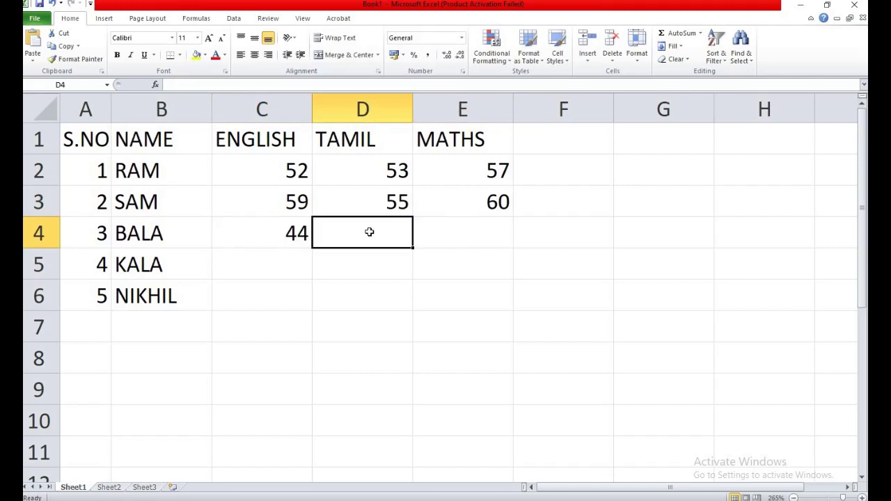
type("46")
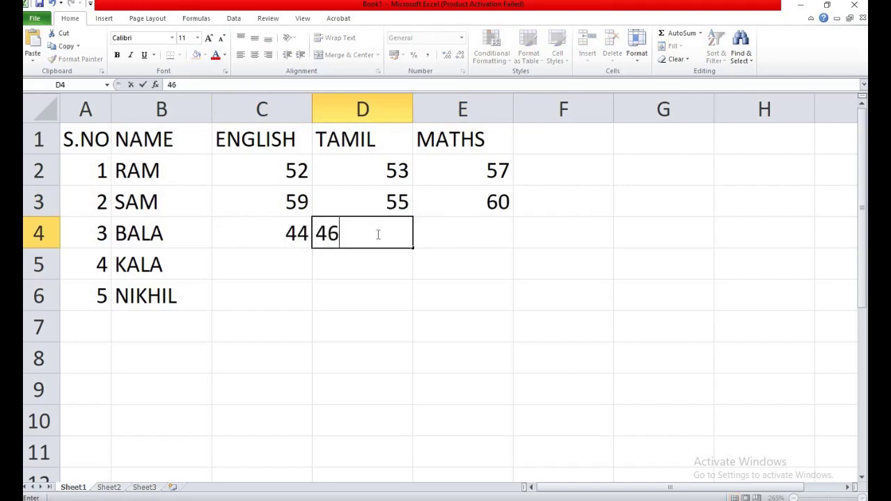
left_click(468, 241)
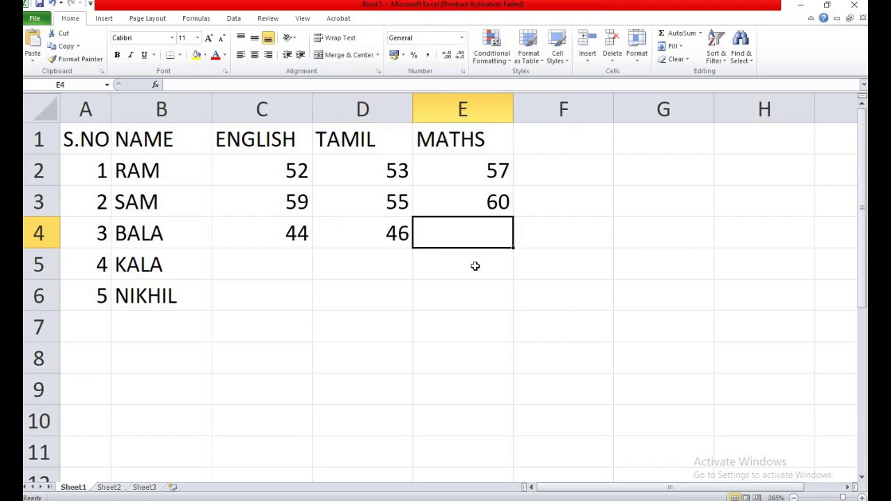
type("48")
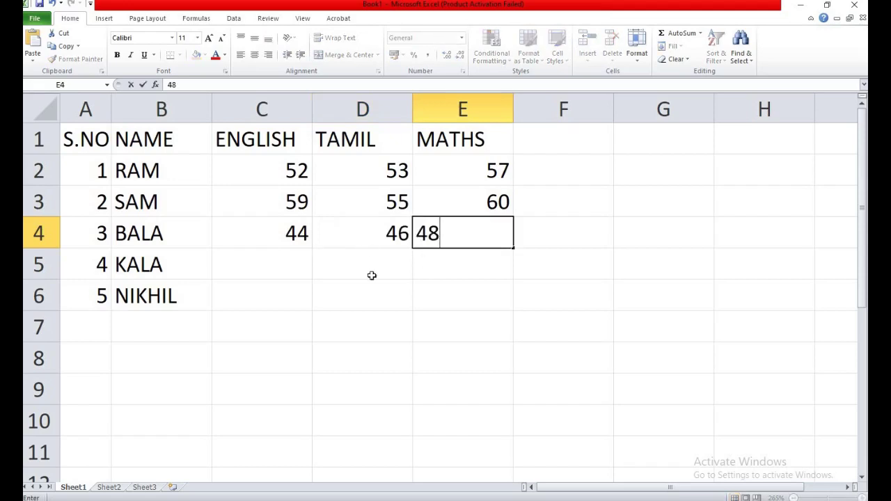
key("Return")
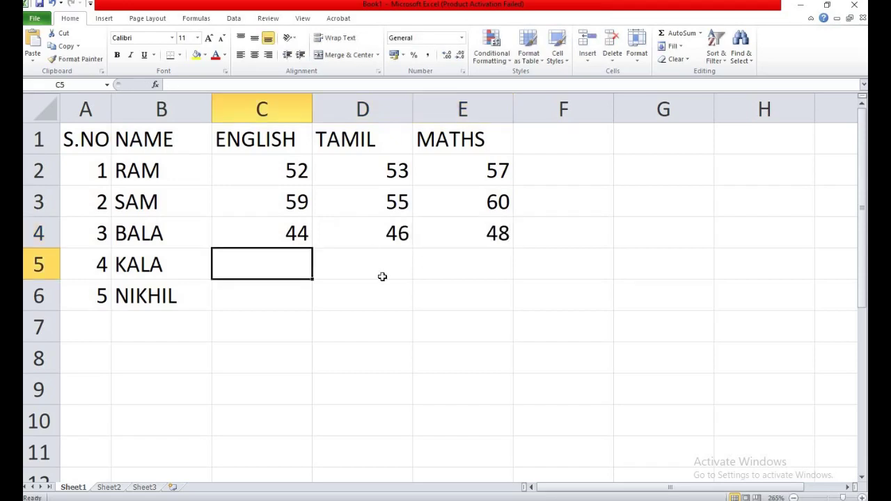
Enter marks 56, 67, 39 in row 5 and 40, 57, 60 in row 6
type("56")
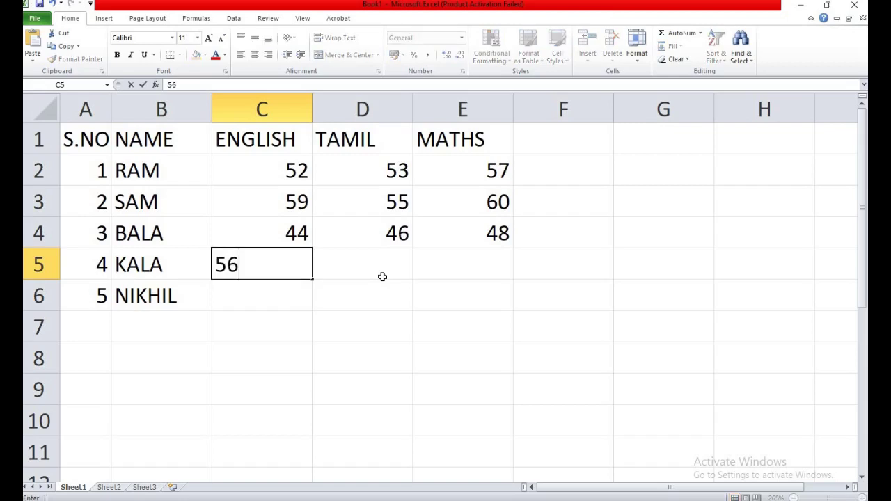
key("Tab")
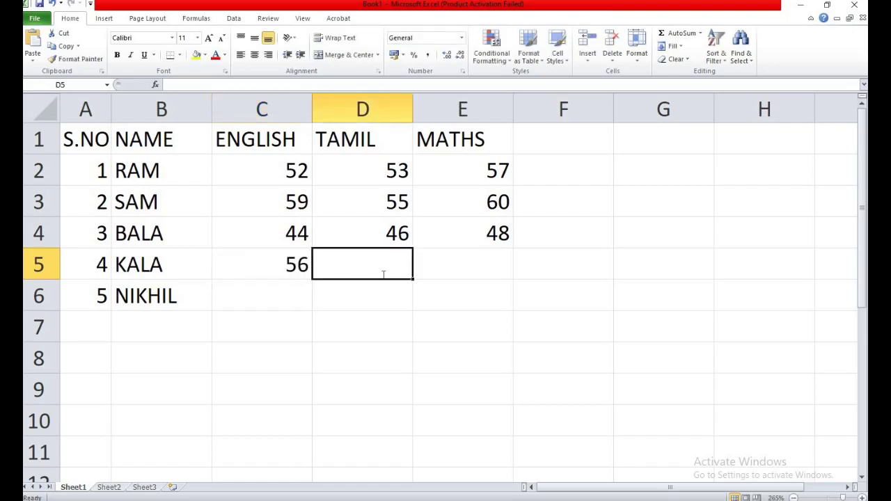
type("67")
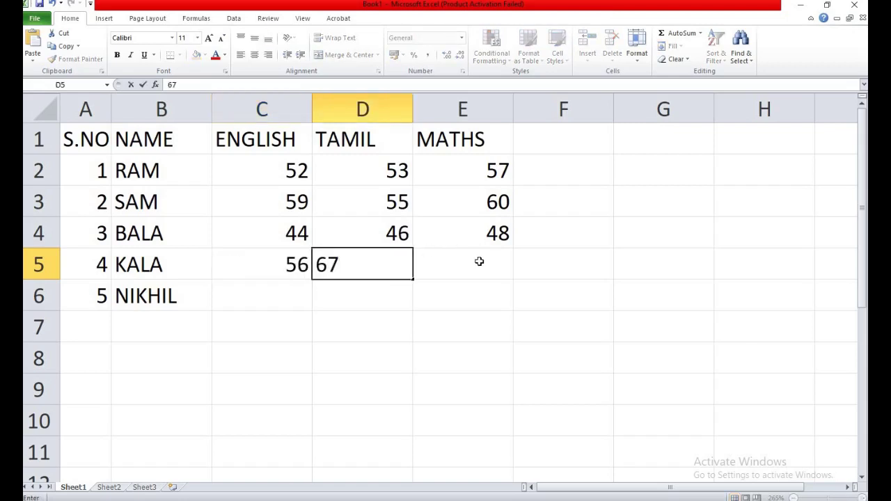
left_click(479, 261)
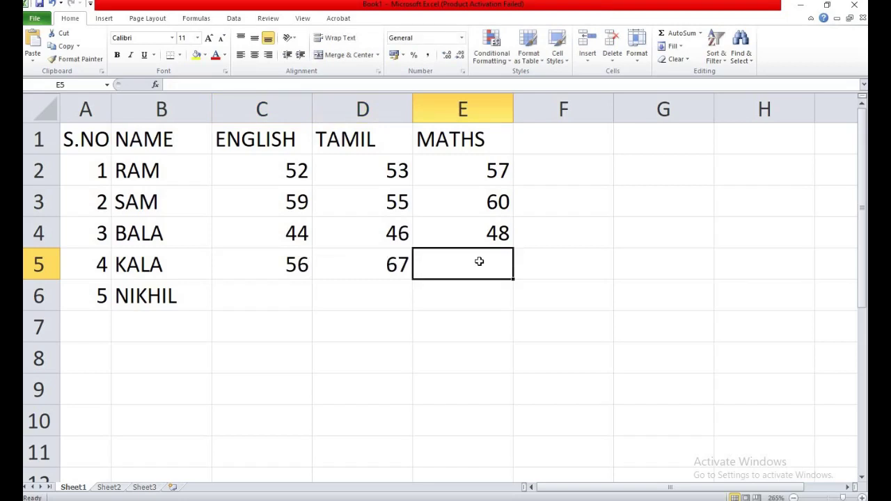
type("39")
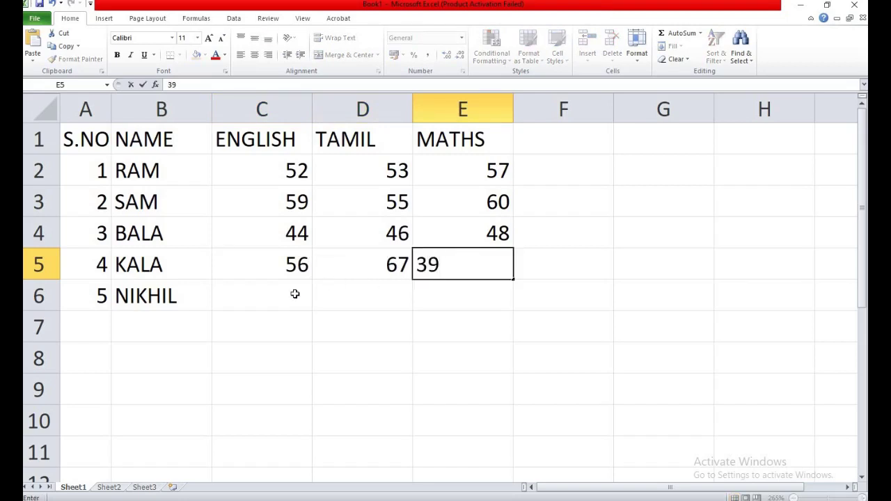
left_click(295, 294)
type("4")
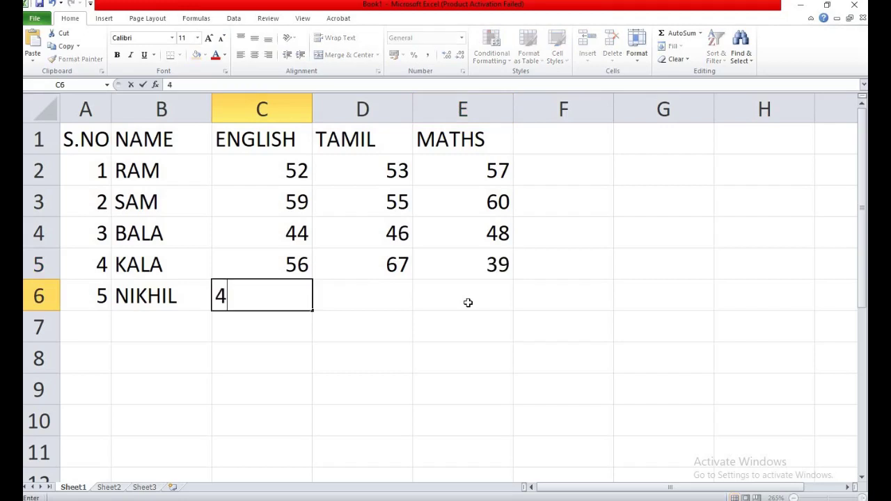
type("0")
key("Tab")
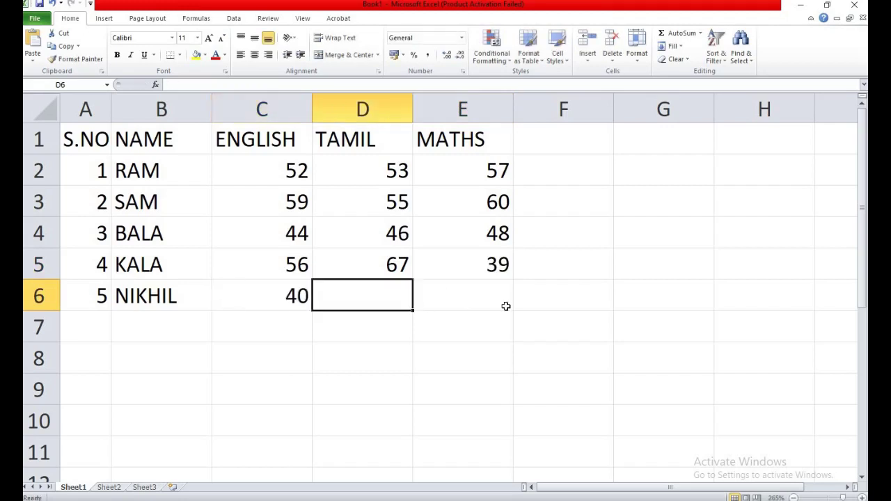
type("57")
key("Tab")
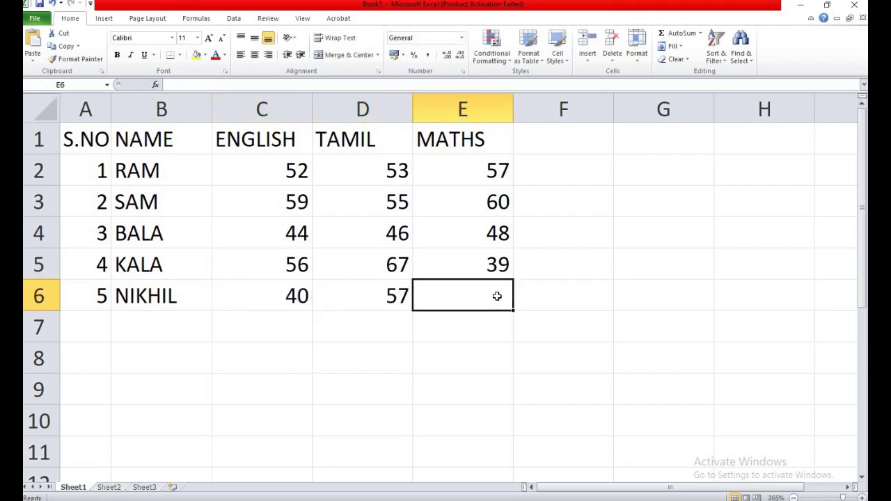
type("60")
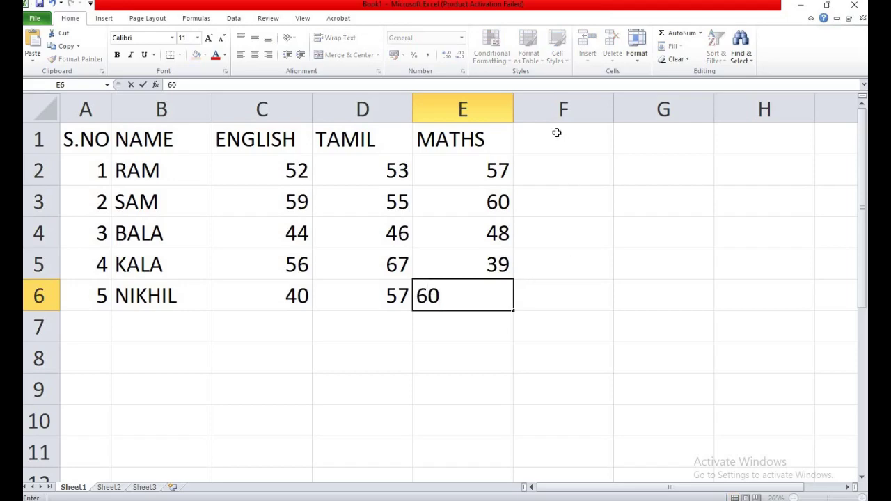
left_click(557, 132)
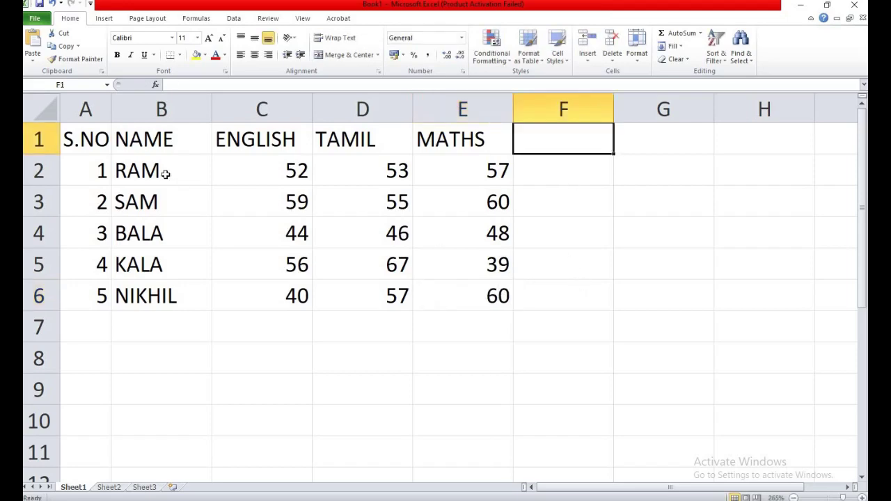
Add the heading TOTAL in F1 beside MATHS
left_click(88, 140)
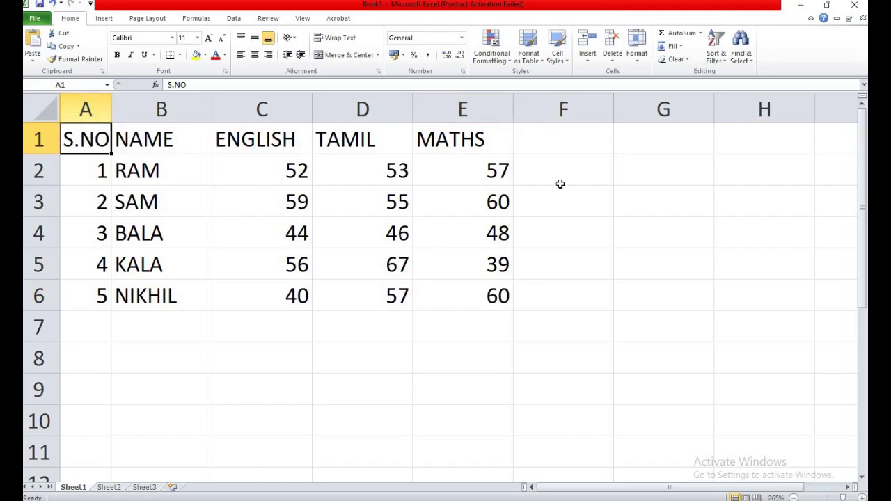
key("ctrl+a")
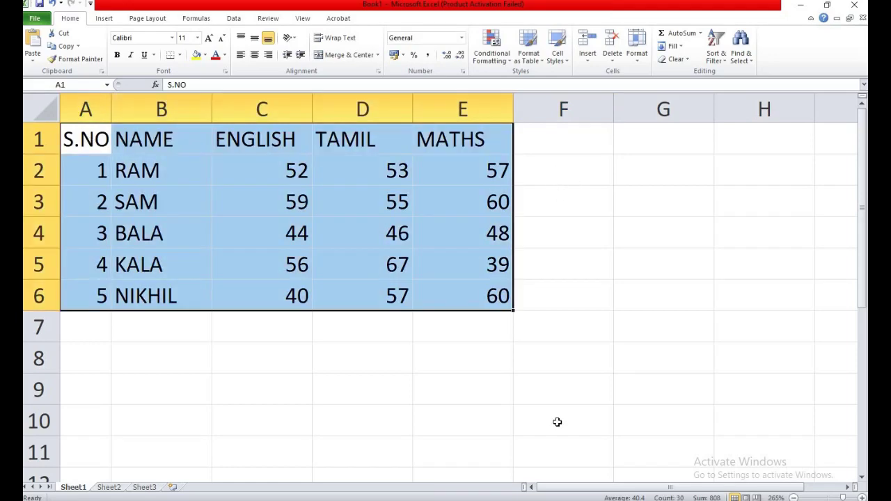
left_click(547, 139)
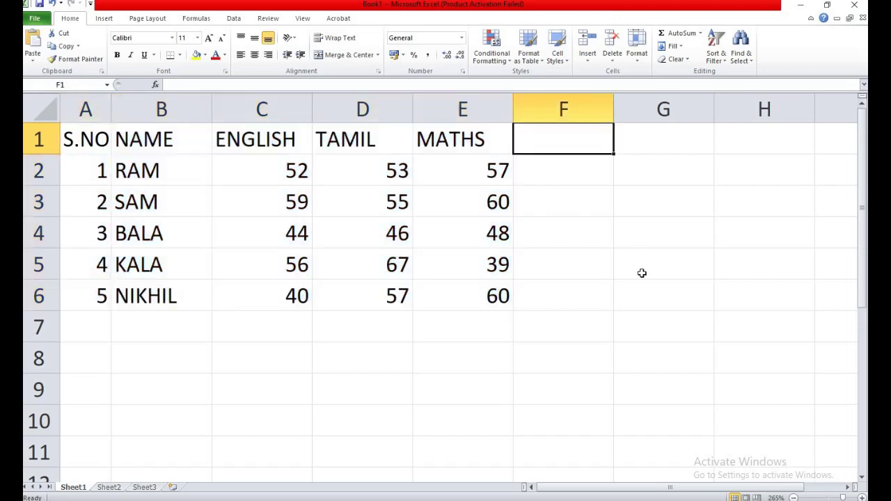
type("TOTA")
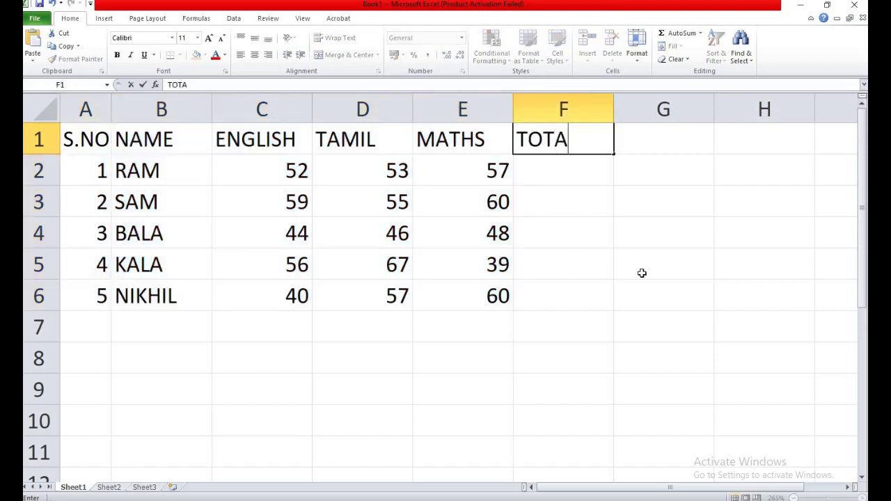
type("L")
left_click(678, 175)
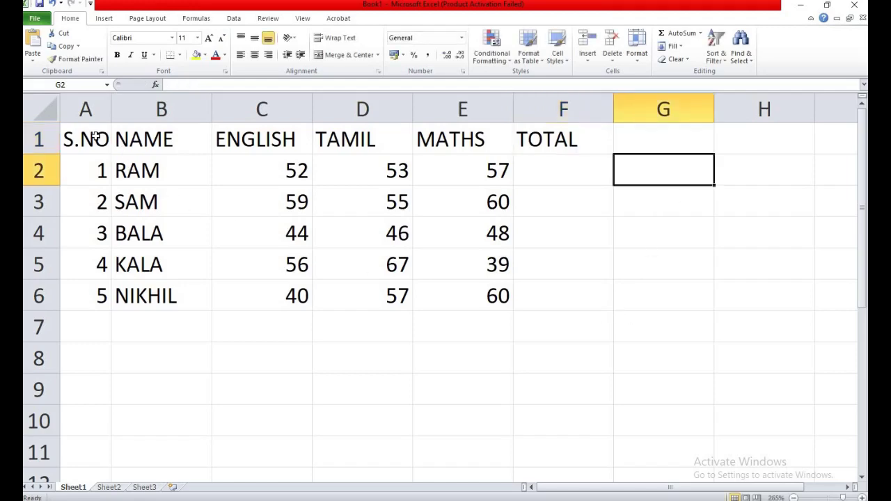
key("ctrl+a")
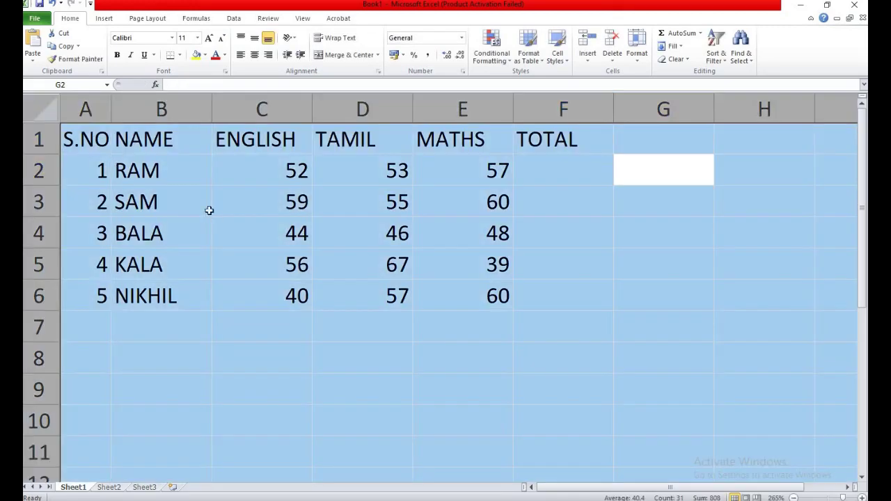
Centre the A1:F6 table contents, keeping column B's names left-aligned
left_click(217, 221)
left_click(91, 143)
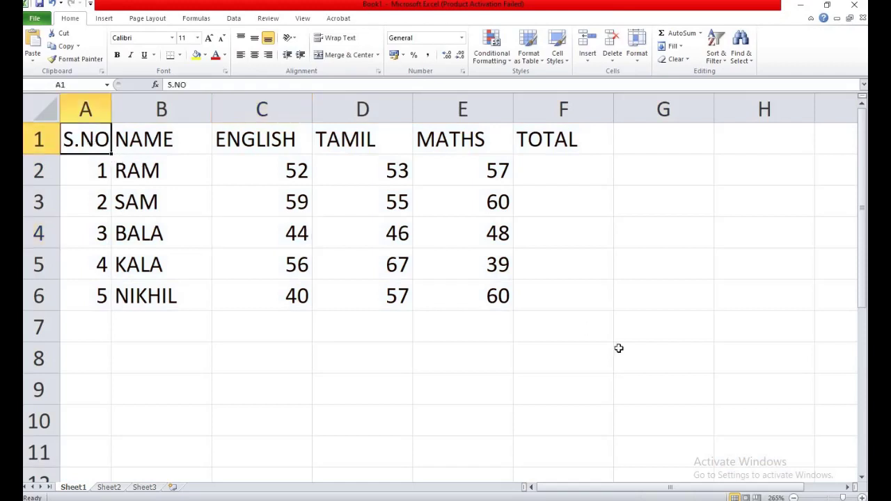
left_click(554, 292, "shift")
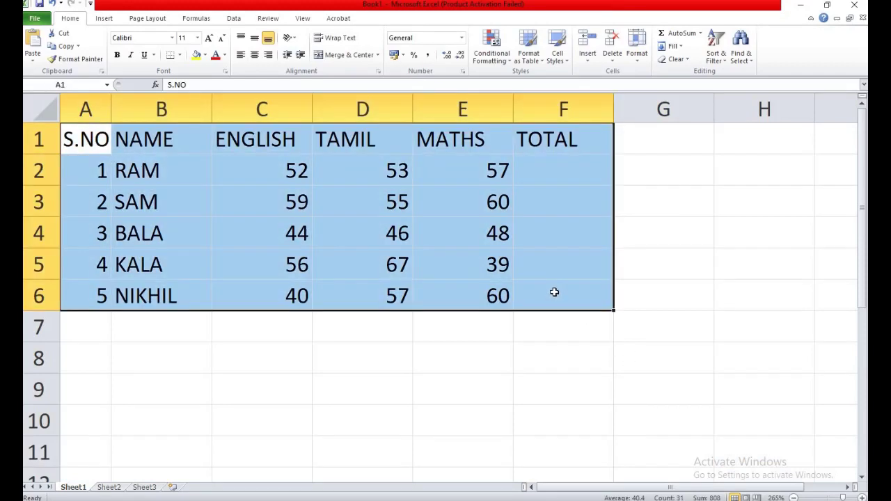
left_click(96, 147)
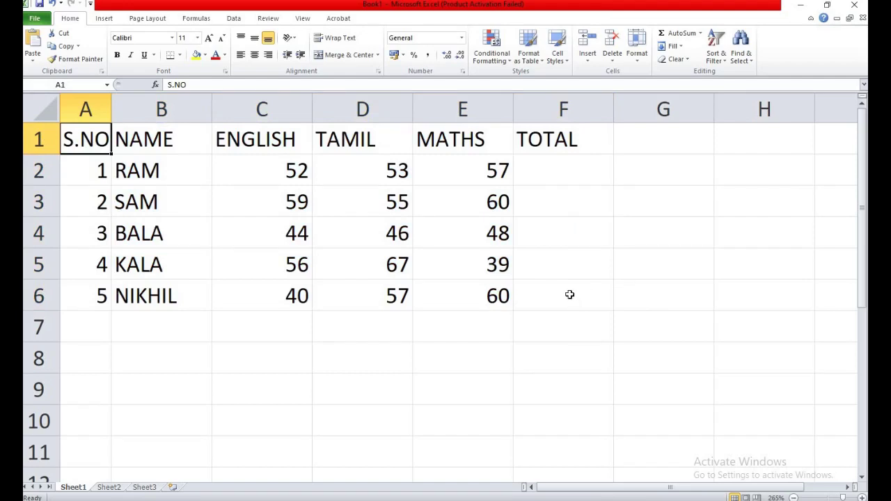
left_click(571, 294, "shift")
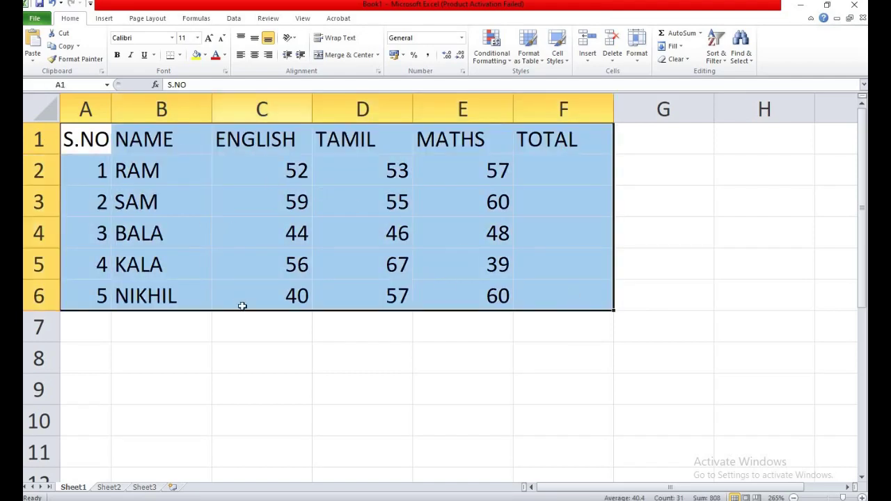
left_click(254, 55)
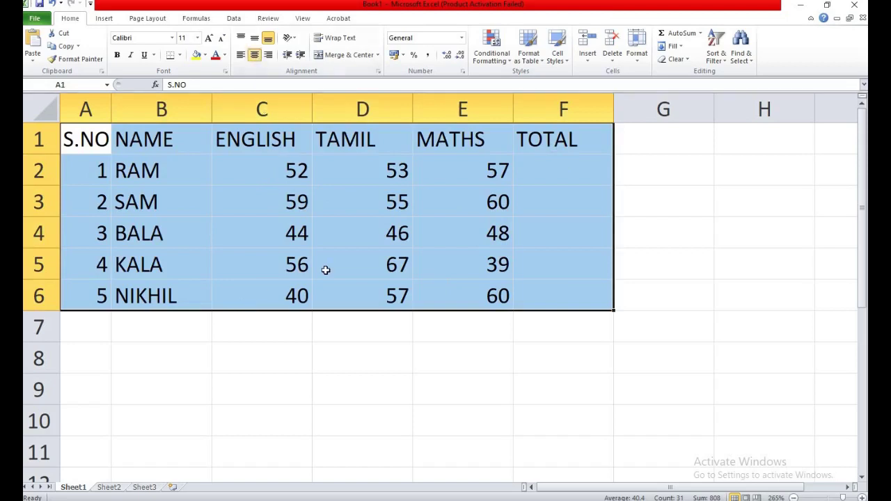
left_click(240, 55)
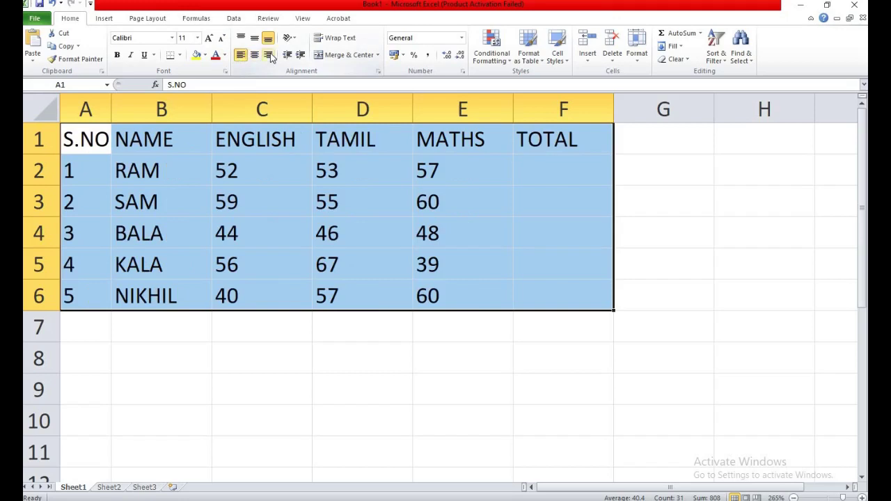
left_click(271, 58)
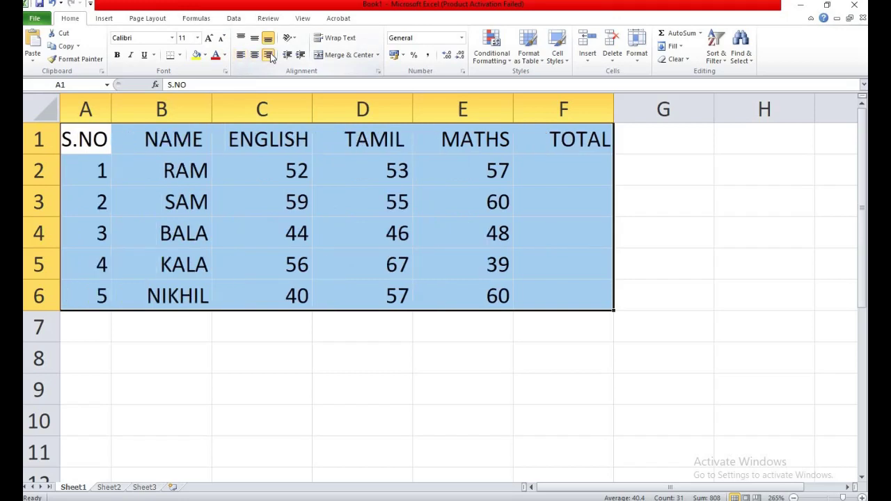
left_click(254, 55)
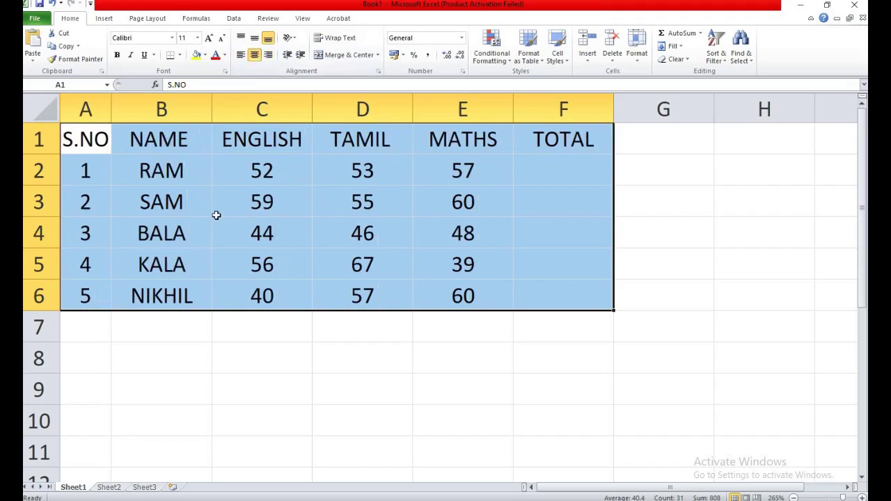
left_click(177, 148)
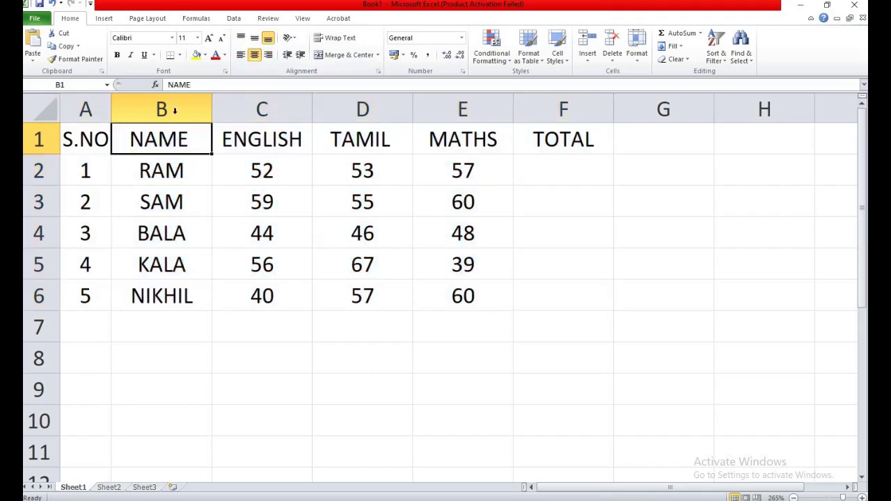
left_click(176, 112)
left_click(241, 55)
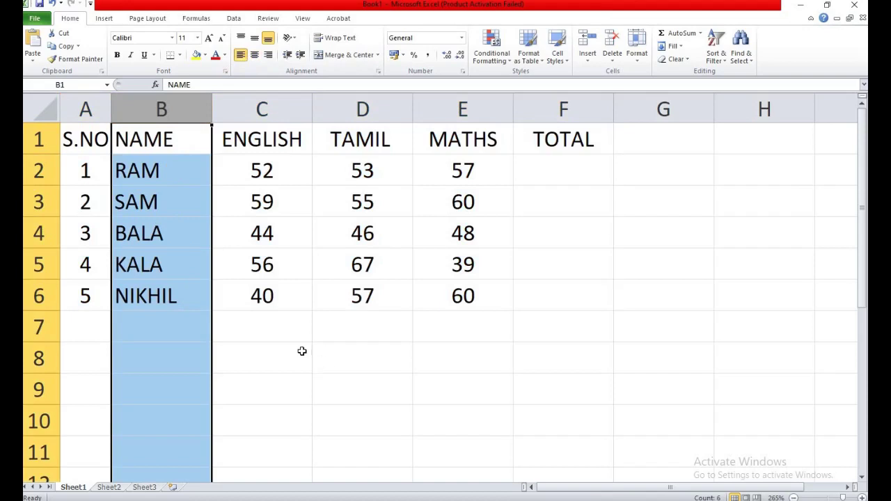
Select the whole table and bring up the Format Cells dialog
left_click(549, 174)
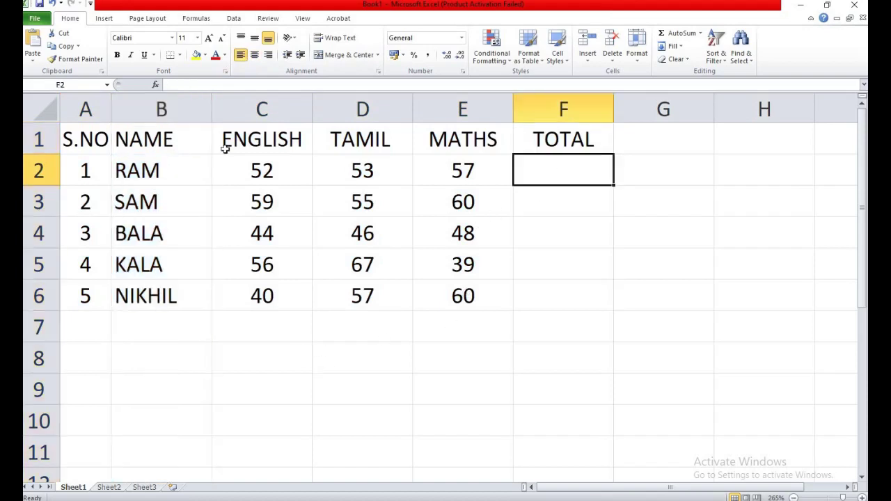
left_click(103, 144)
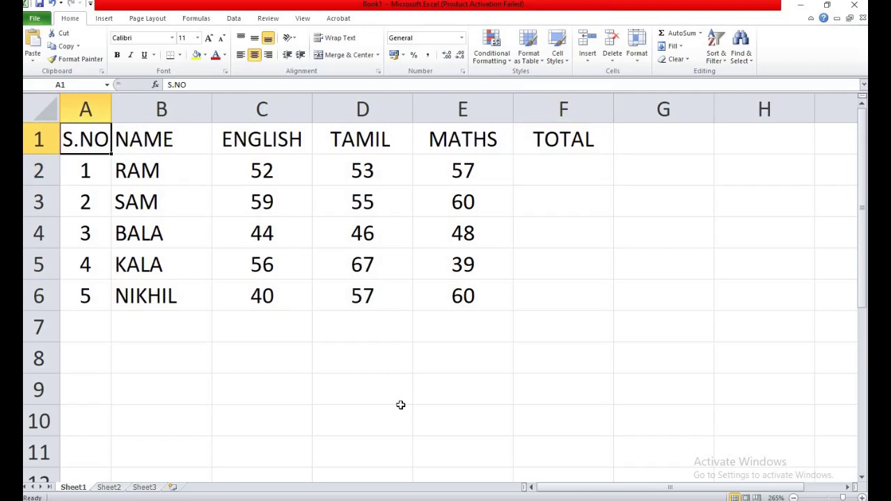
key("ctrl+a")
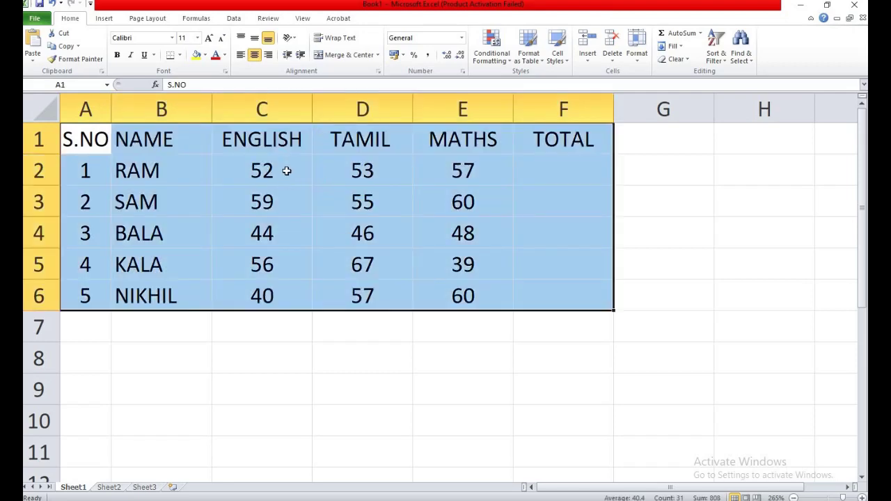
right_click(326, 168)
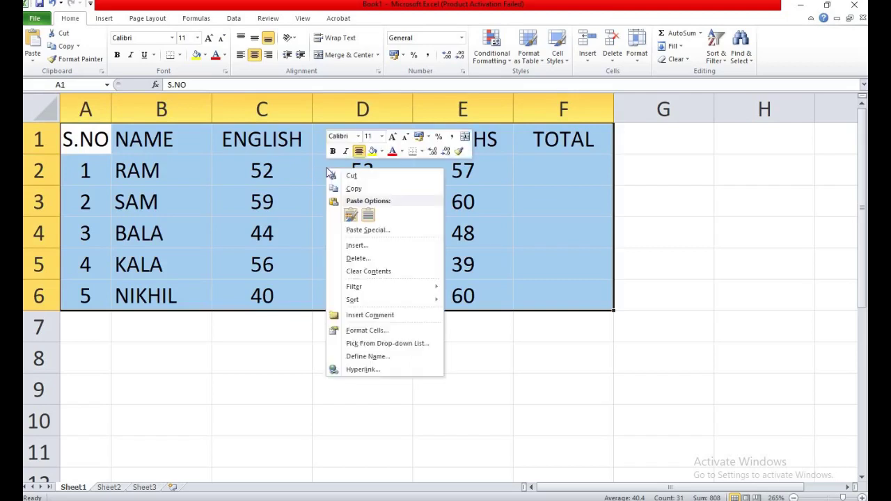
left_click(379, 331)
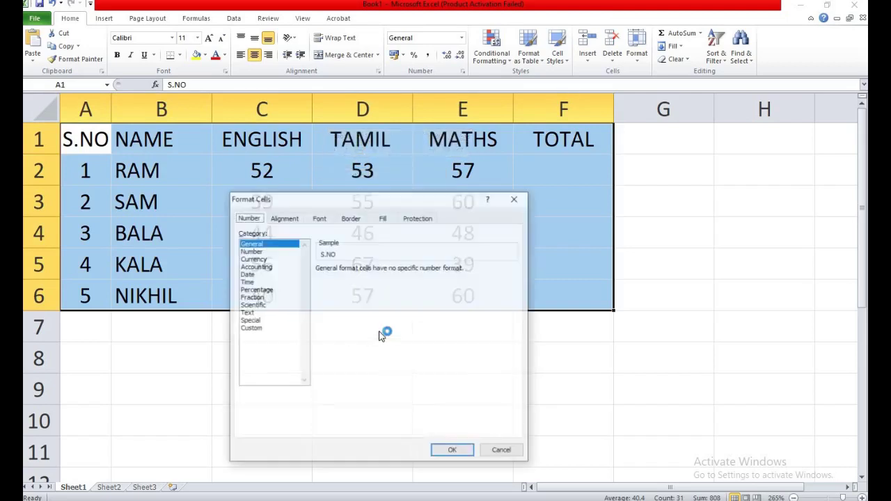
Apply thick red outline and inside borders to A1:F6 from the Border tab
left_click(357, 218)
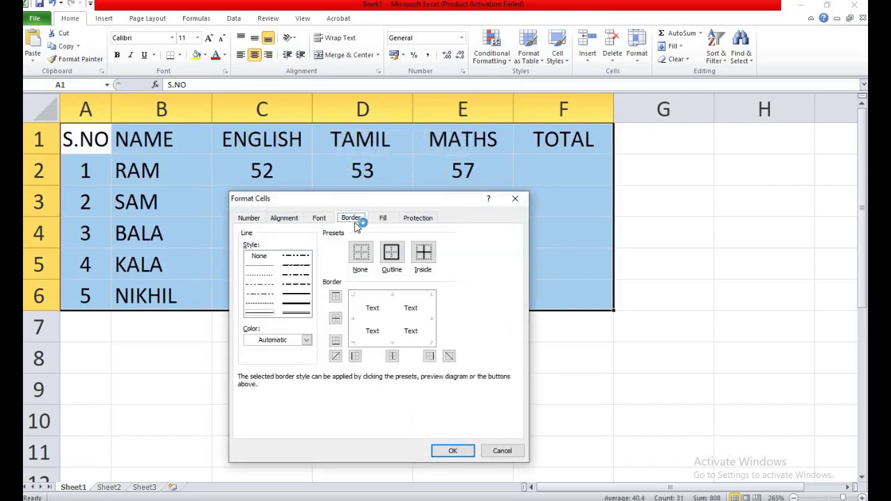
left_click(295, 303)
left_click(306, 339)
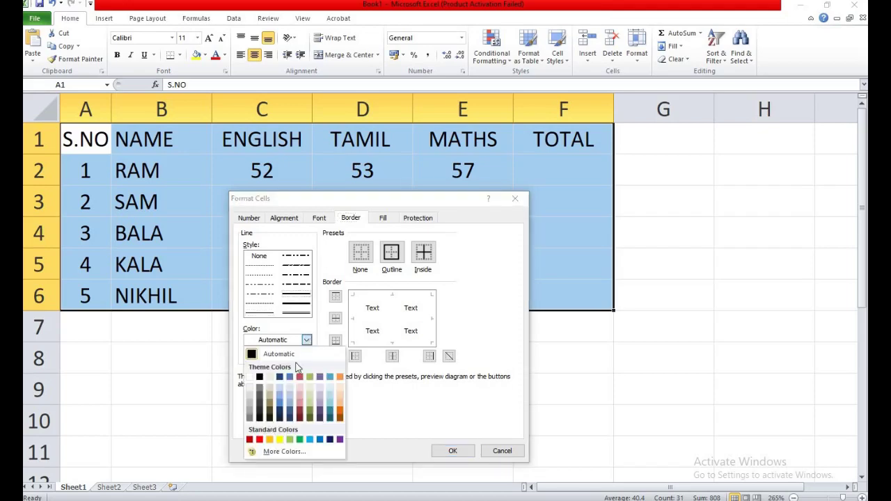
left_click(259, 439)
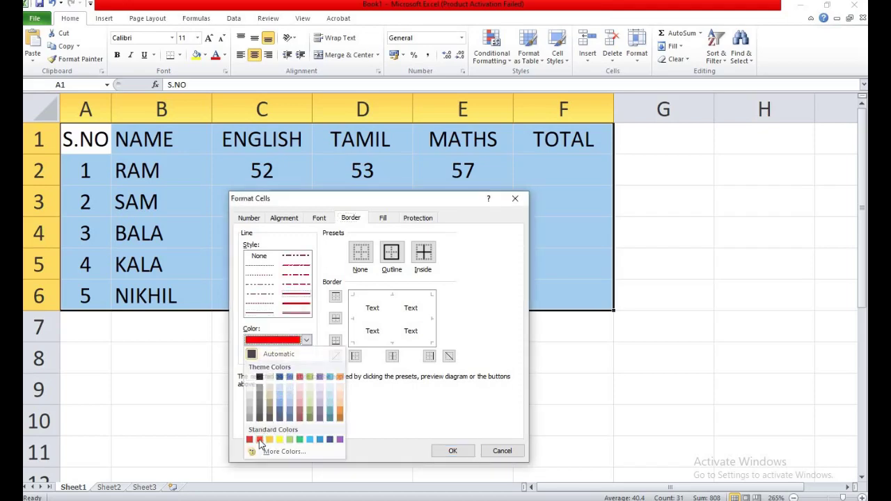
left_click(353, 308)
left_click(402, 304)
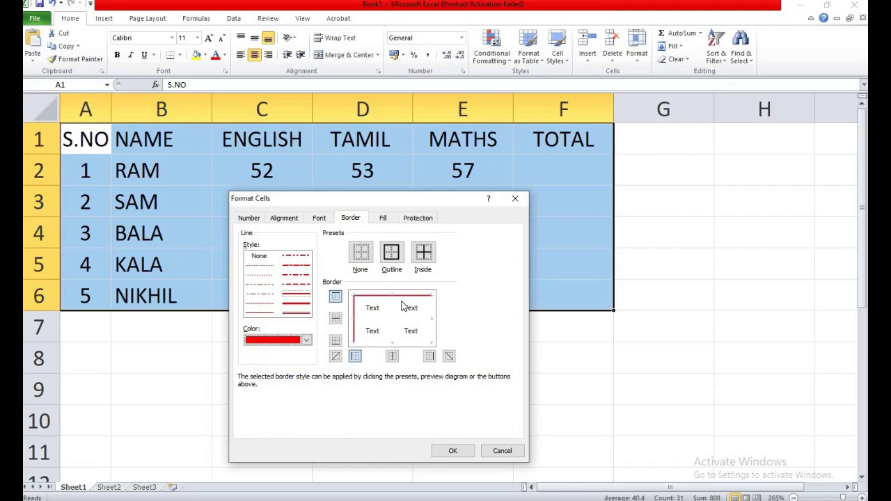
left_click(426, 326)
left_click(391, 341)
left_click(394, 326)
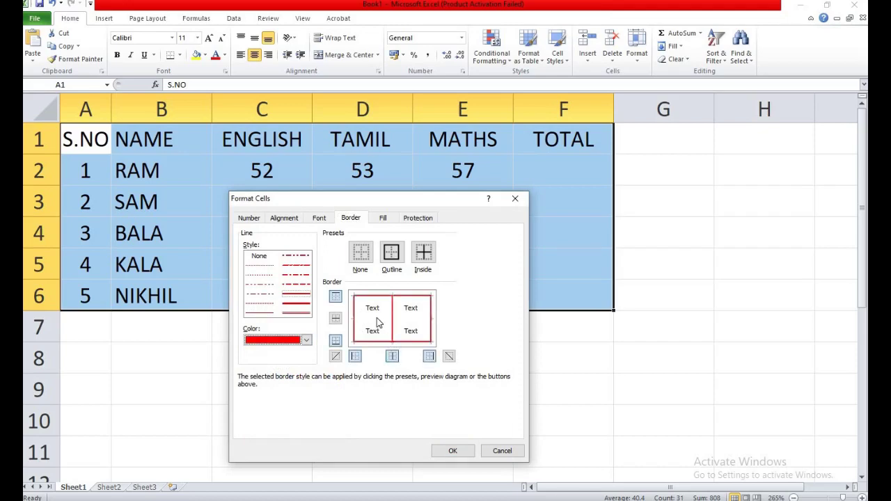
left_click(380, 321)
left_click(441, 450)
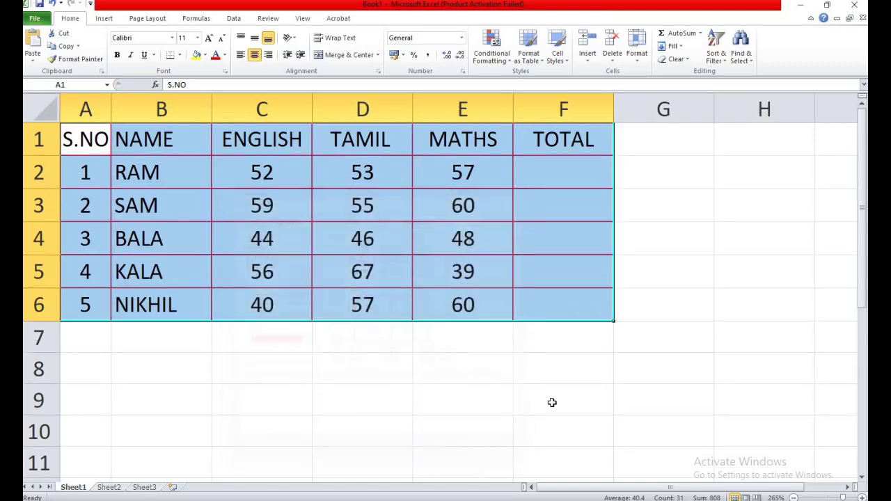
left_click(570, 175)
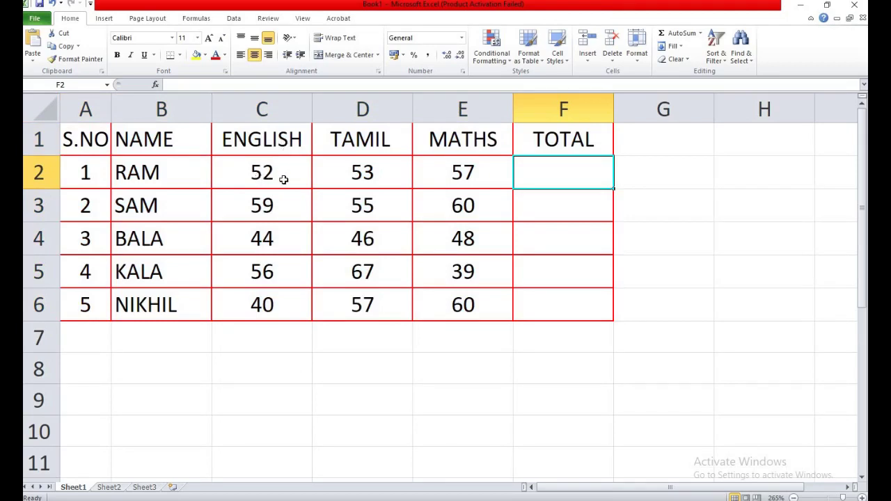
left_click(284, 179)
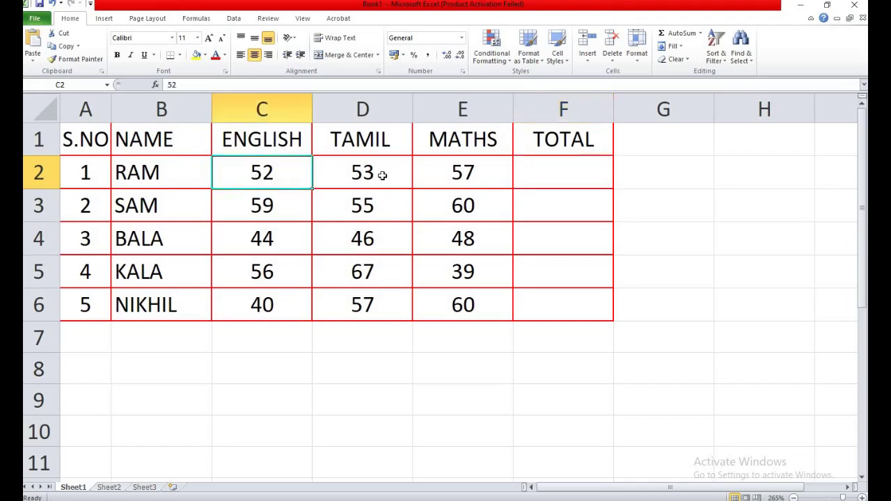
left_click(382, 177)
left_click(487, 176)
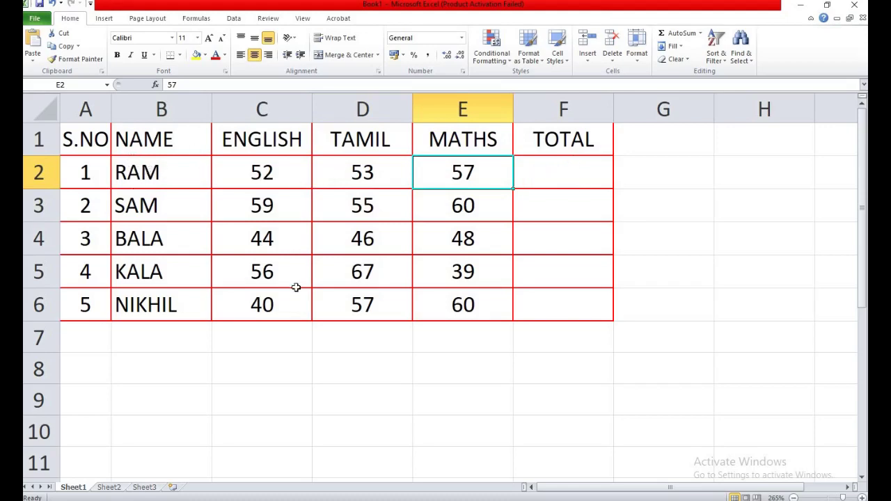
left_click(276, 176)
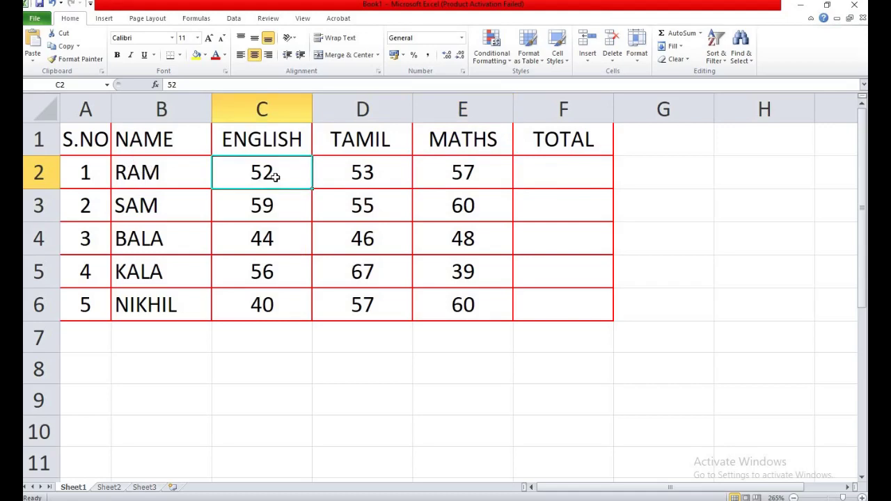
key("shift+Right")
key("shift+Right")
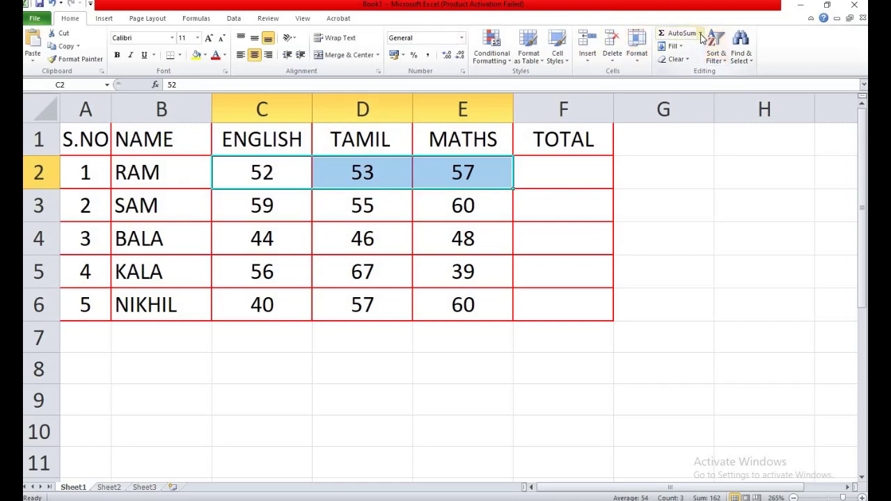
left_click(701, 35)
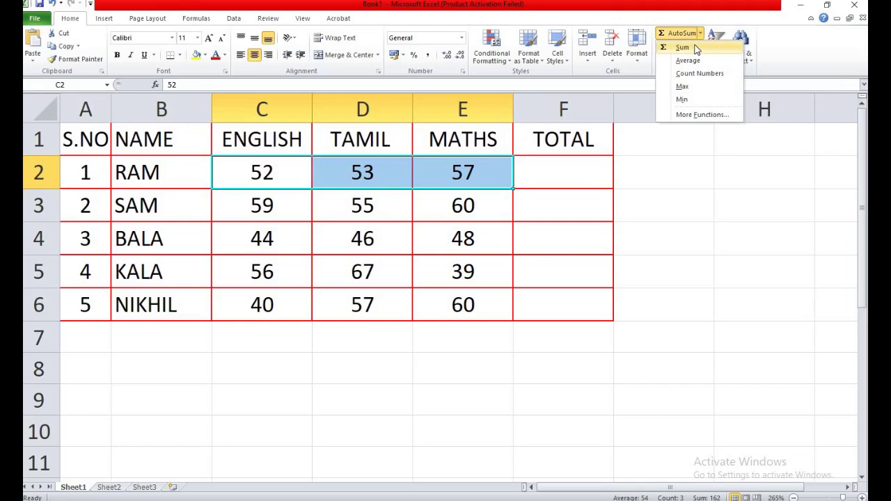
left_click(682, 47)
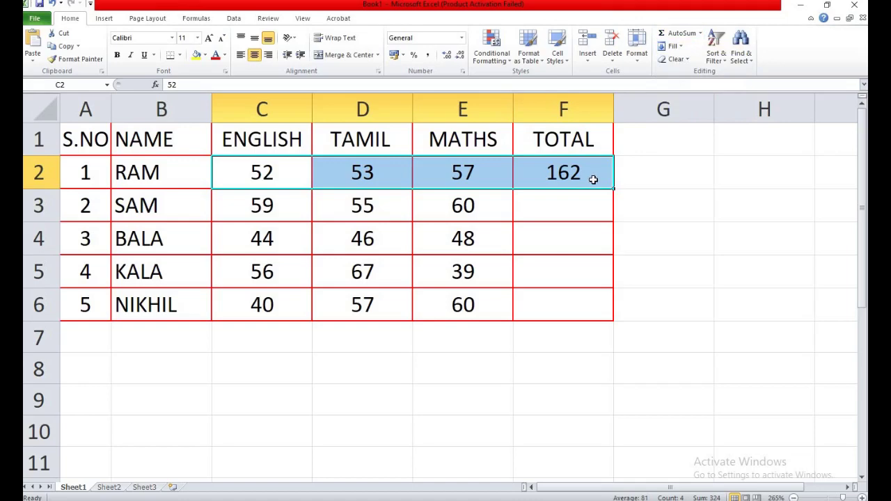
key("ctrl+z")
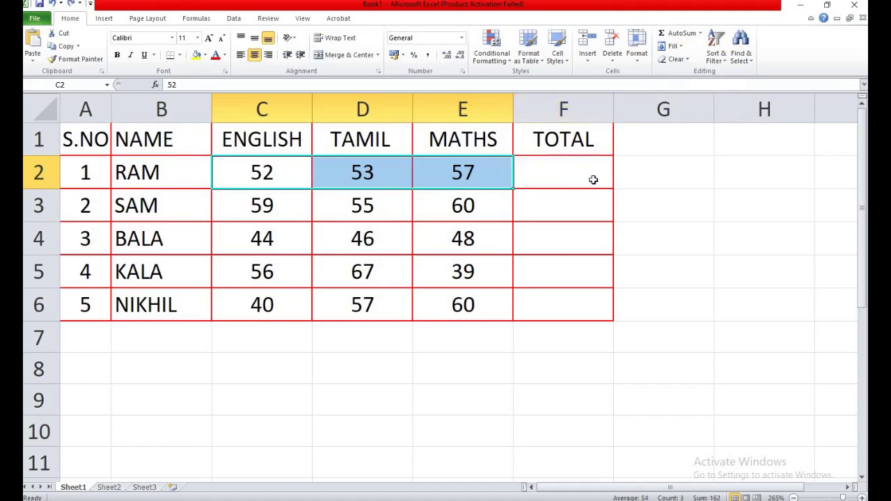
left_click(549, 180)
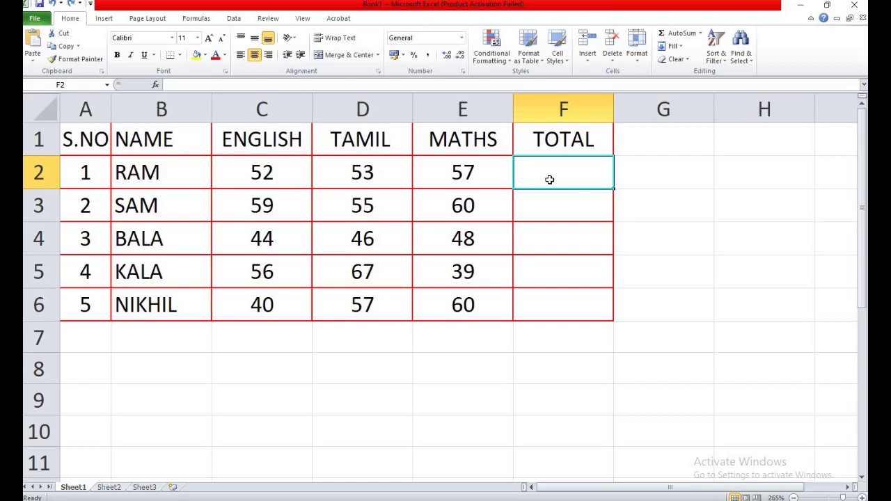
Enter =SUM(C2:E2) in F2 to total the first student's marks as 162
type("=")
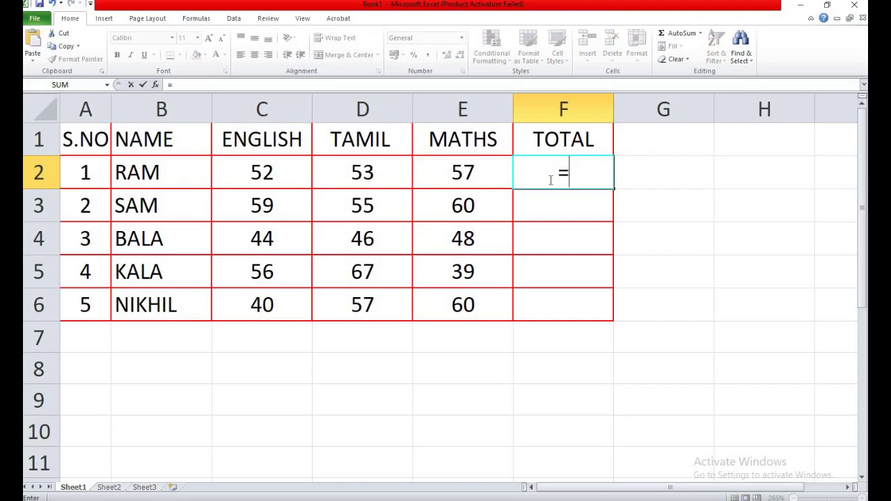
type("SU")
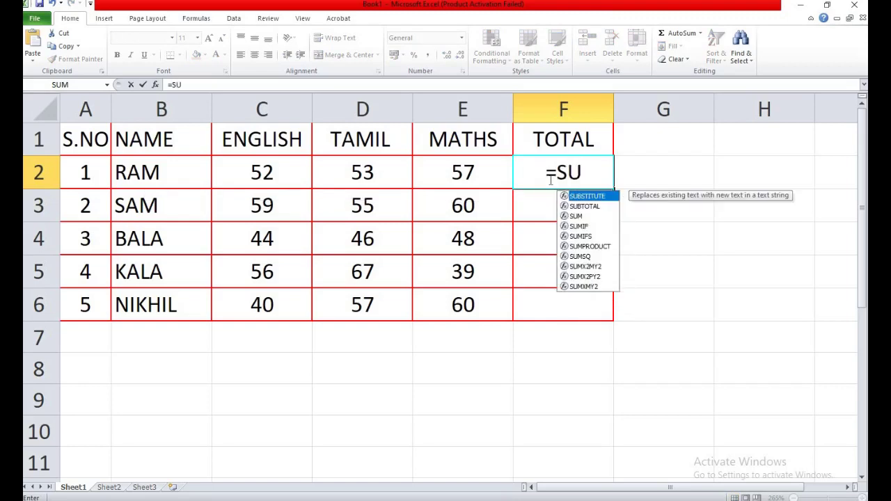
type("M")
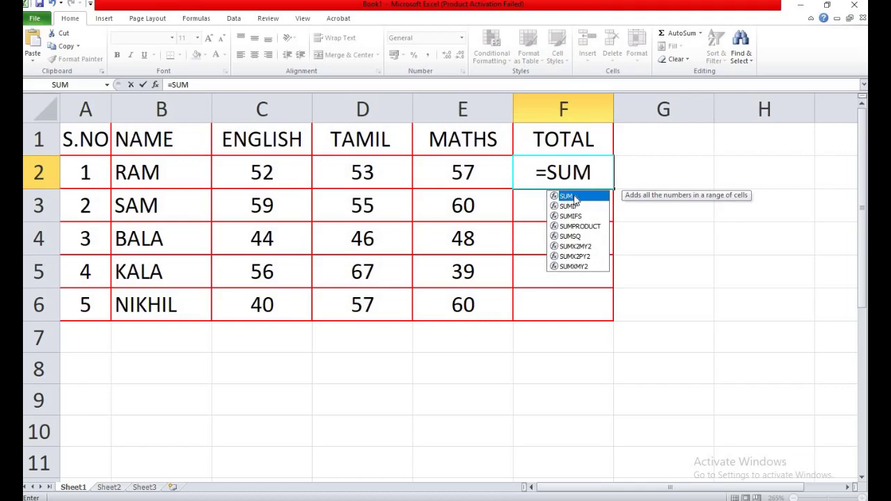
double_click(573, 197)
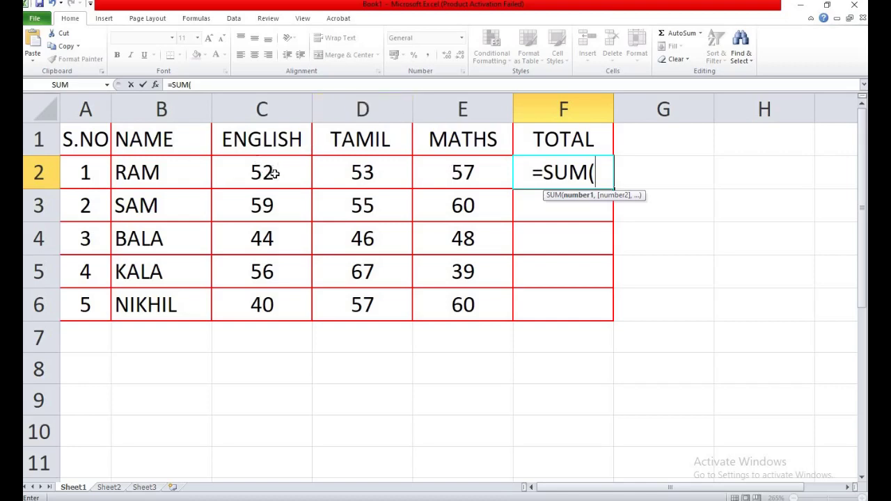
left_click(276, 174)
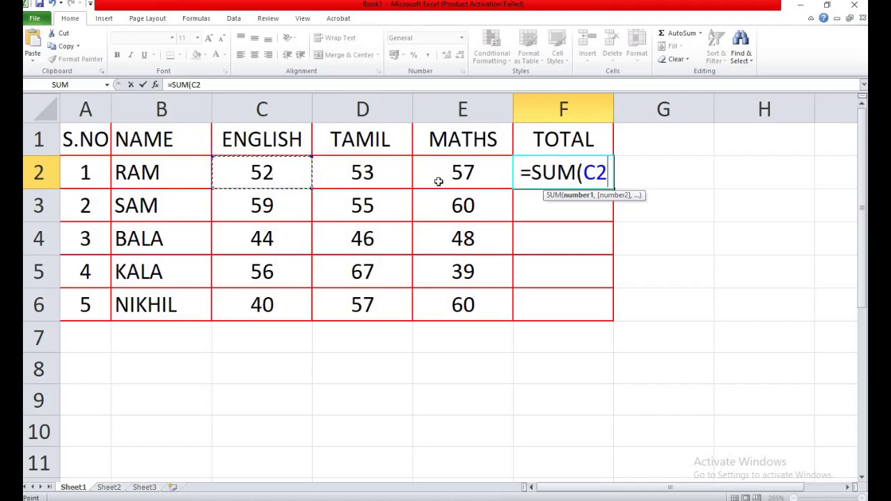
left_click(473, 174, "shift")
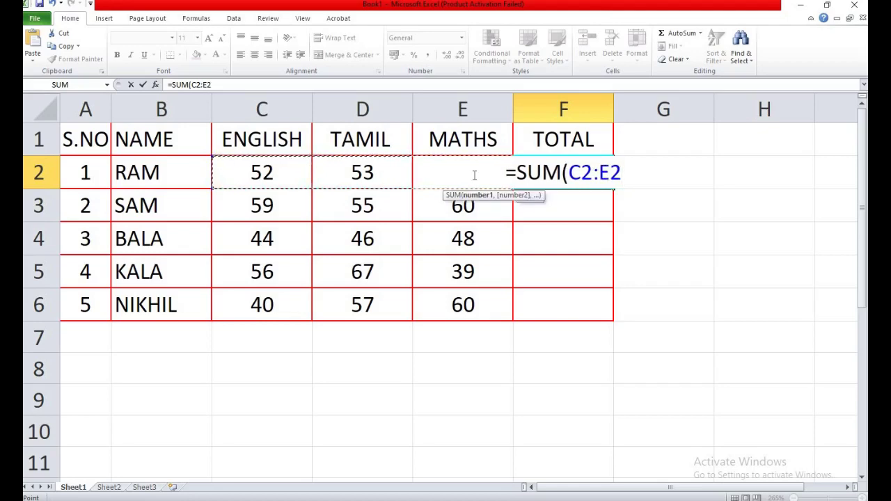
type(")")
key("Return")
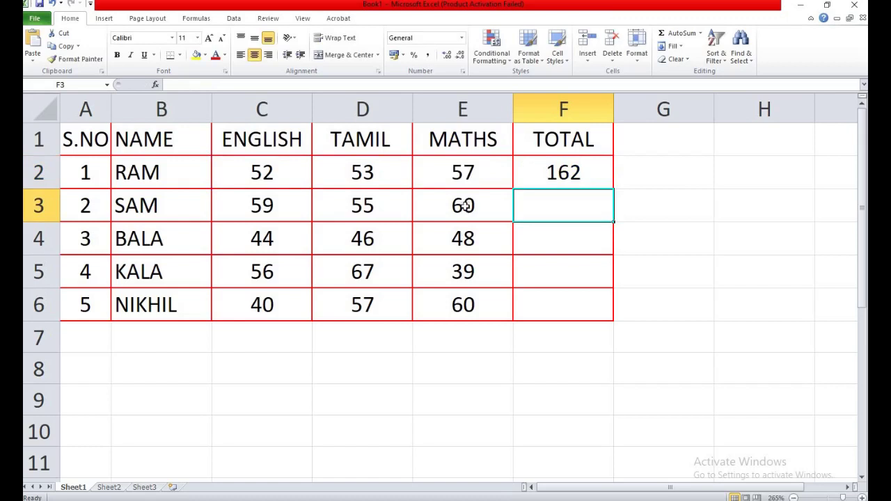
left_click(602, 172)
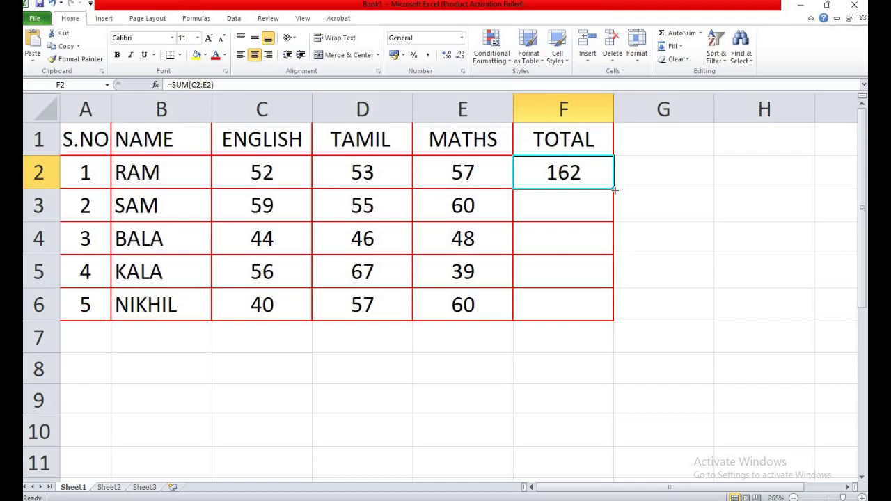
Fill the F2 formula down to F6, giving totals 174, 138, 162 and 157
left_click_drag(613, 189, 614, 318)
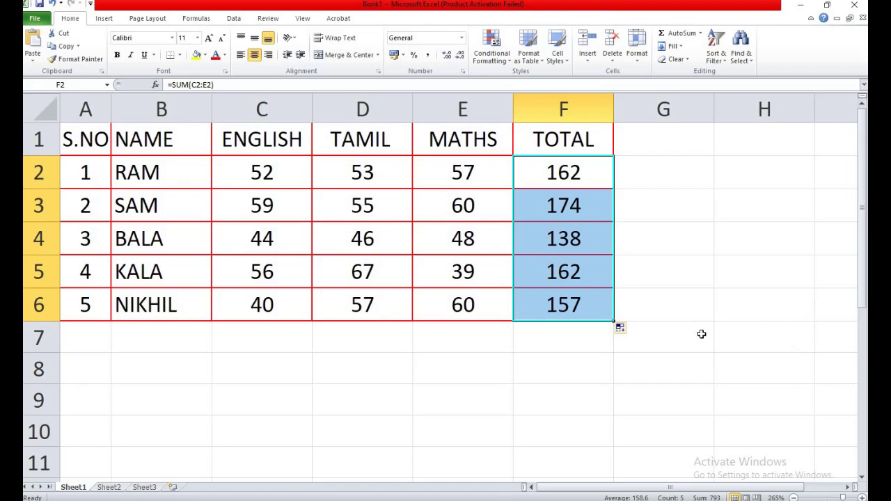
scroll(707, 265, "down", 2, "ctrl")
scroll(707, 266, "down", 3, "ctrl")
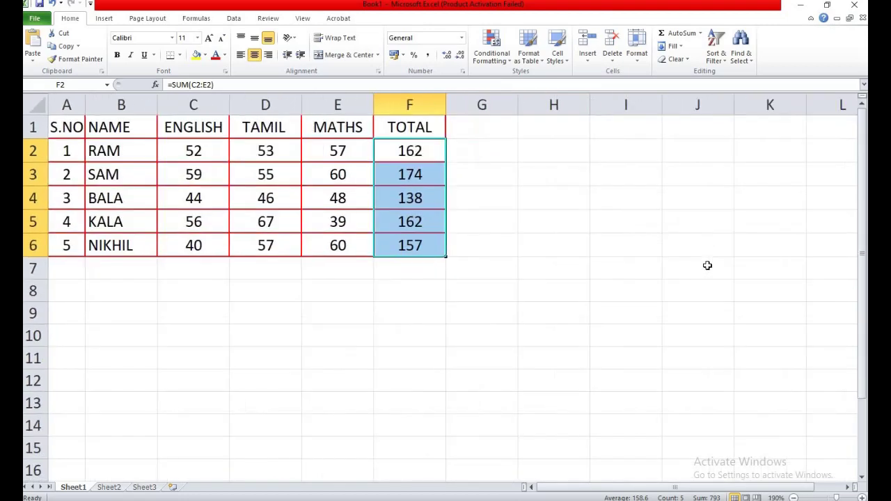
scroll(707, 265, "down", 1, "ctrl")
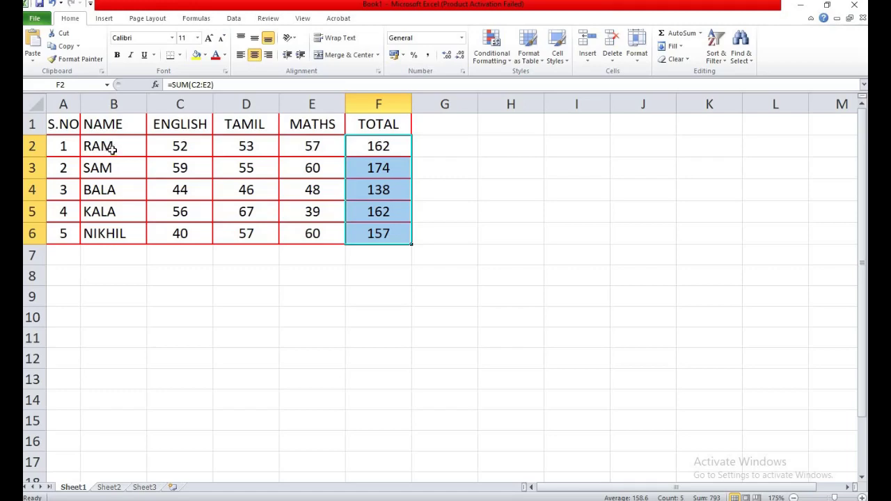
Select the student names and marks data, starting from the NAME header in B1
left_click(114, 126)
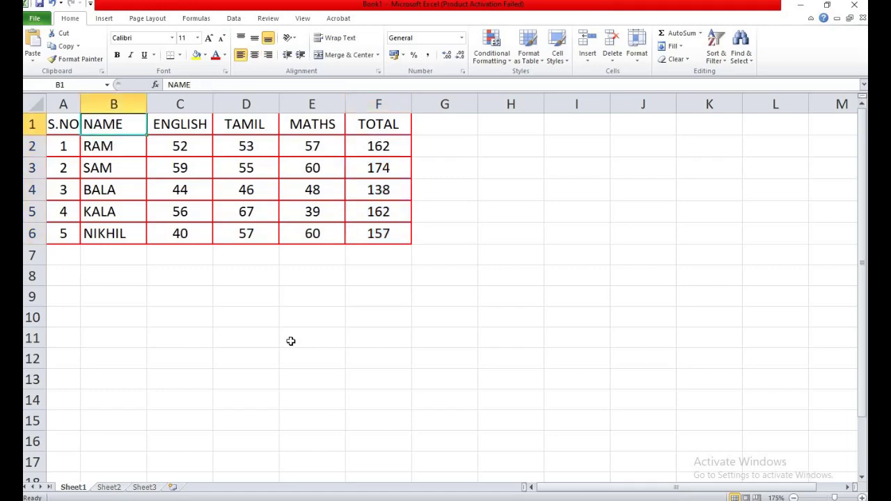
key("shift+Right")
key("shift+Right")
key("shift+Right")
key("shift+Down")
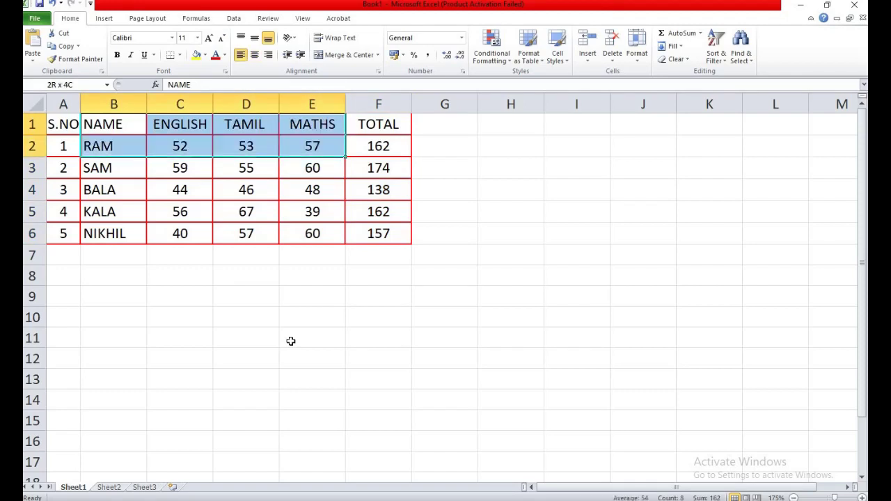
key("shift+Down")
key("shift+Down")
key("shift+Down")
key("shift+Down")
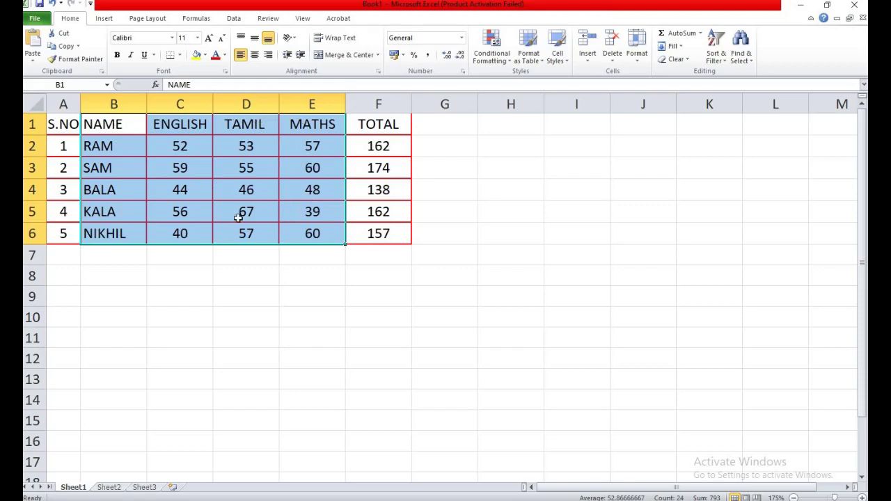
Insert a 3-D Clustered Column chart of the selected marks
left_click(104, 19)
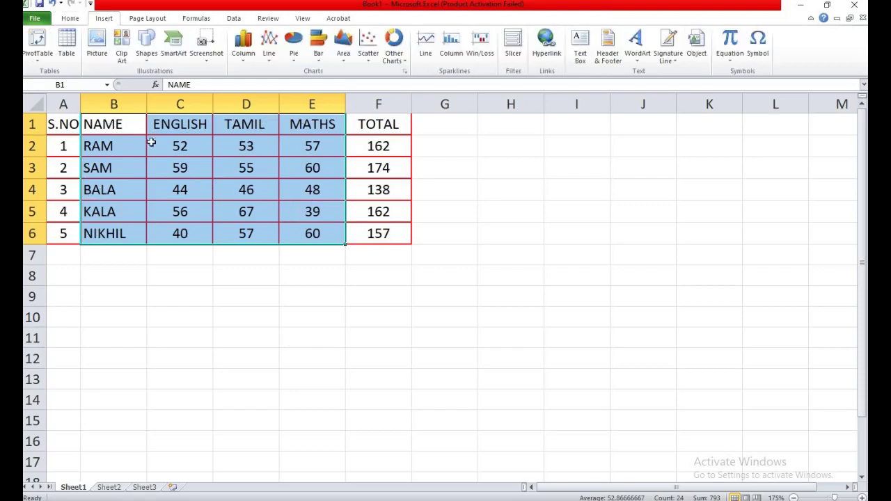
left_click(244, 61)
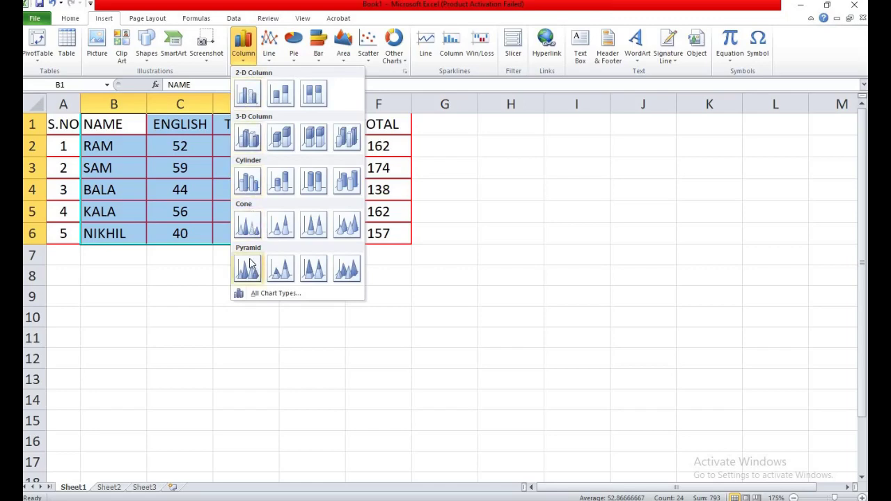
left_click(252, 139)
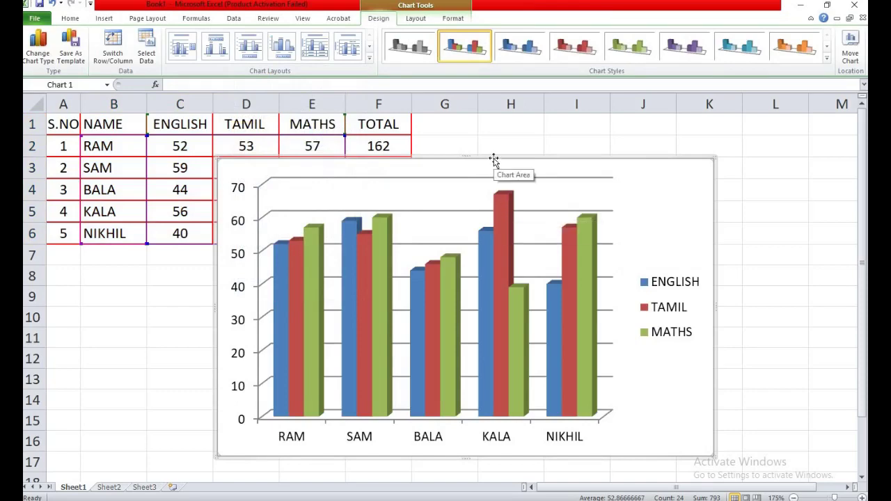
Drag the chart down below row 8 so it no longer covers the student table
left_click_drag(493, 161, 493, 192)
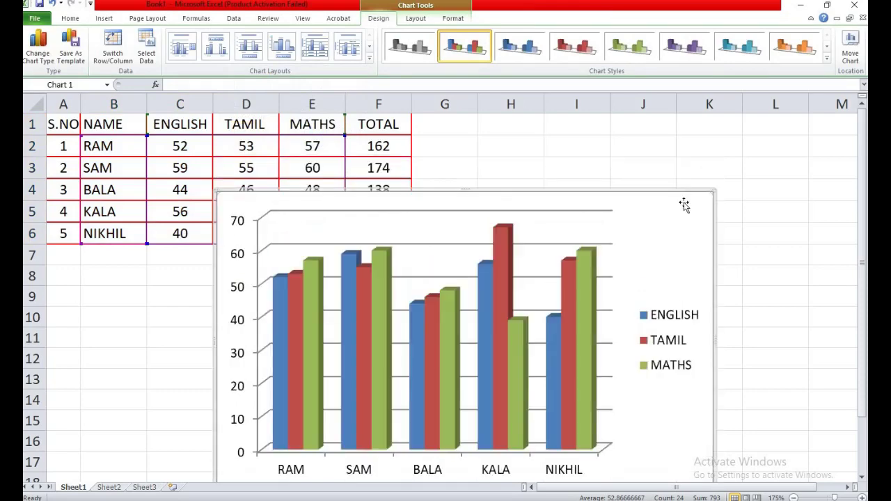
scroll(811, 197, "down", 2)
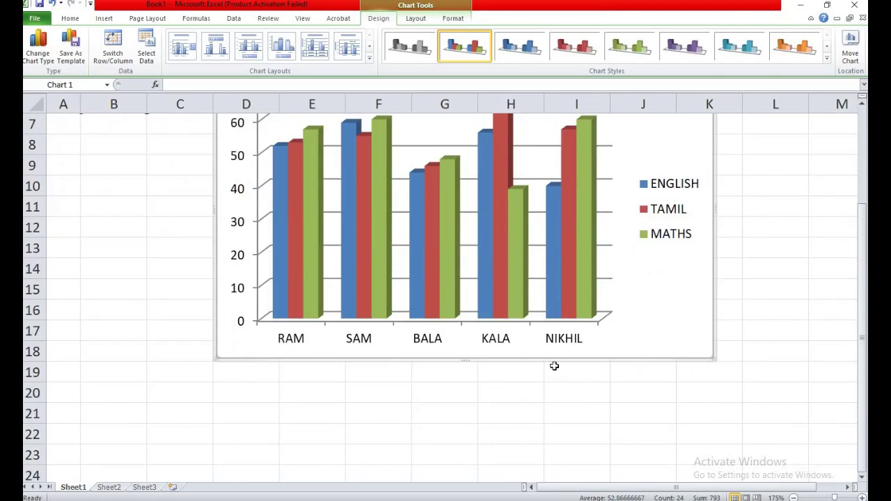
left_click_drag(554, 365, 557, 453)
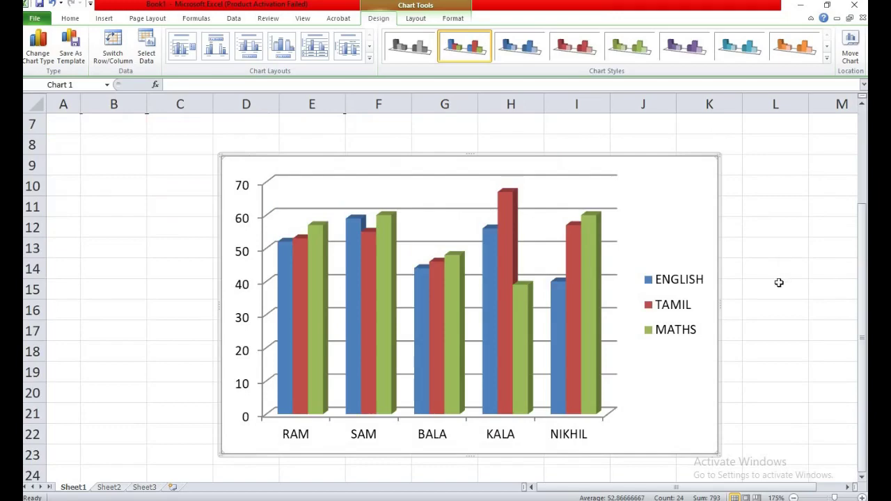
scroll(778, 282, "up", 2)
scroll(779, 283, "down", 2)
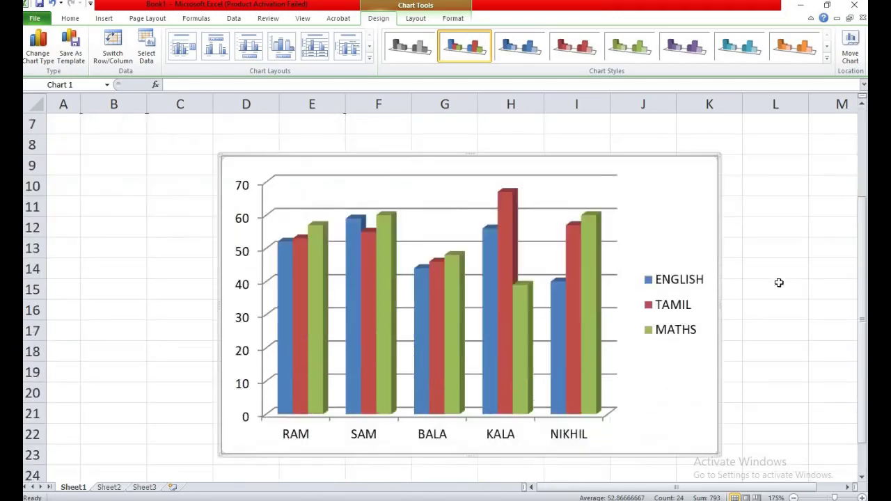
scroll(779, 283, "up", 1)
scroll(778, 282, "down", 1)
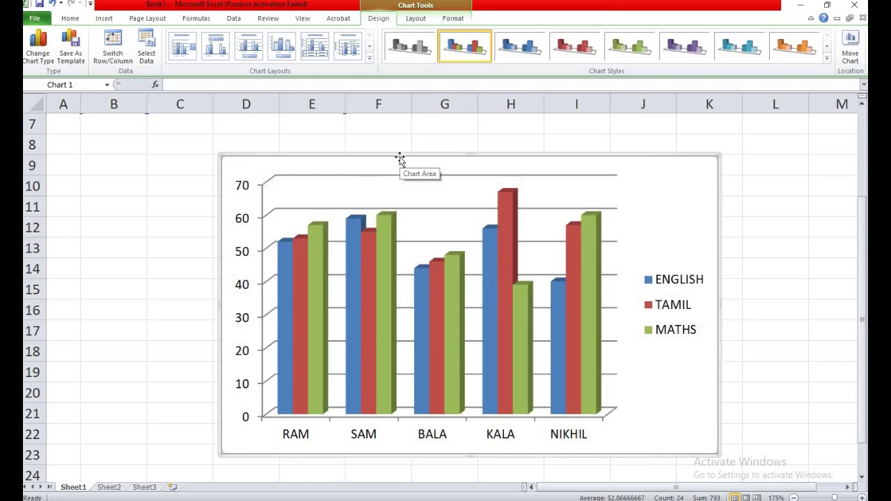
Try a solid blue chart-area fill, then undo it
double_click(400, 159)
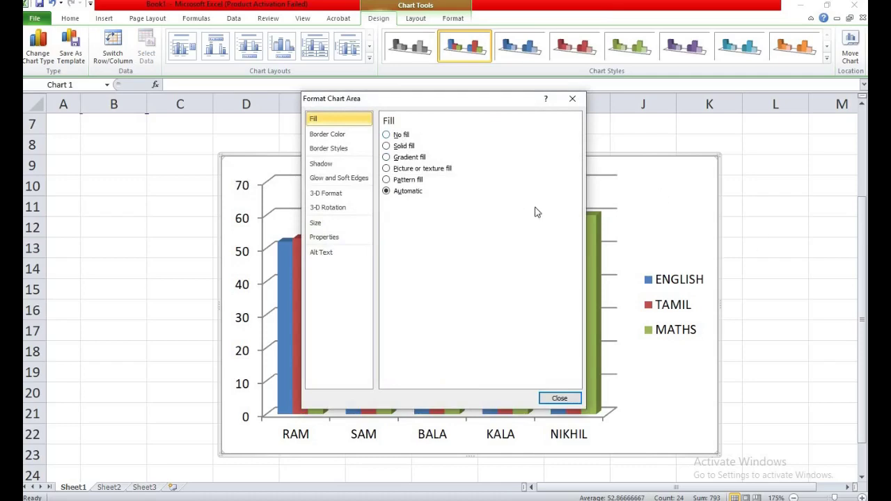
left_click(403, 146)
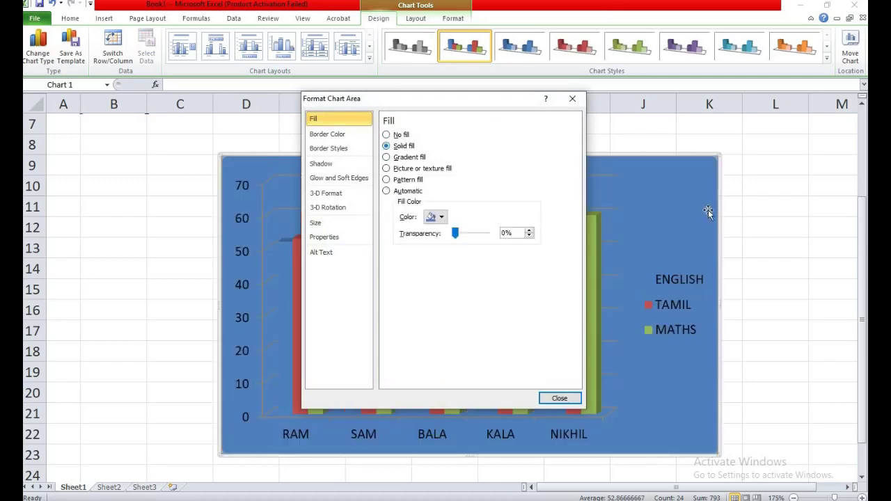
left_click(572, 100)
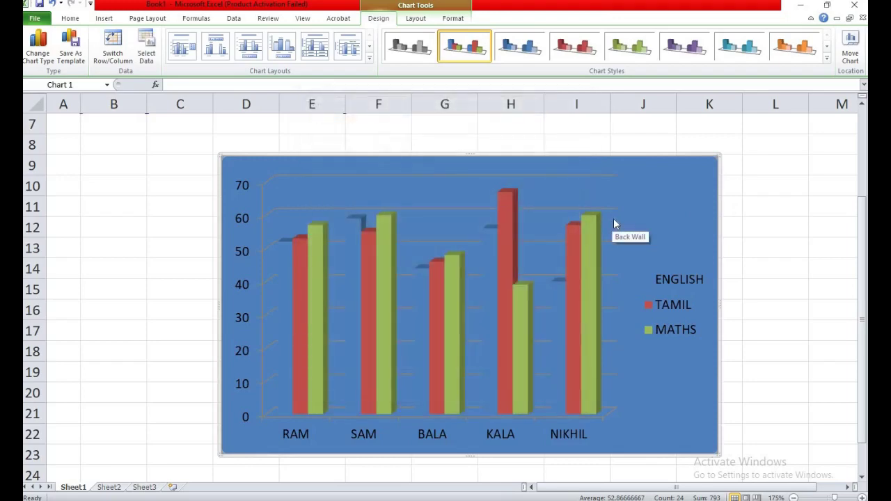
key("ctrl+z")
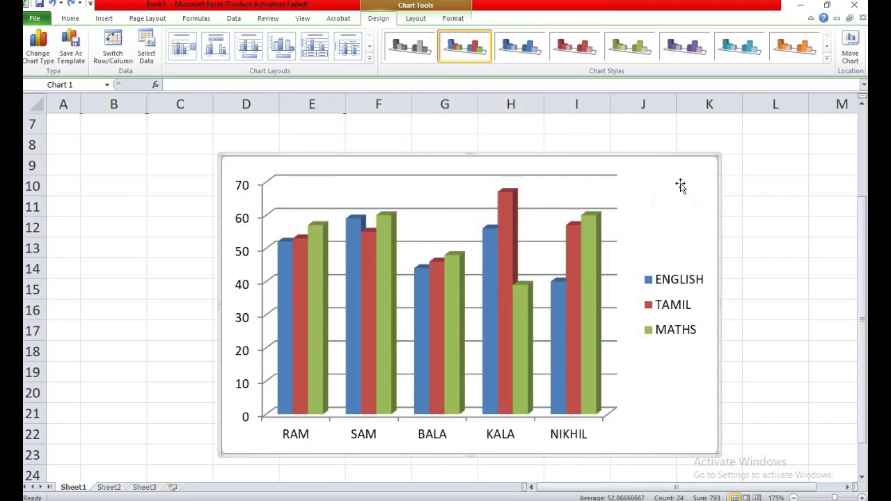
In Format Chart Area, reset the background and give it a solid black fill
double_click(680, 185)
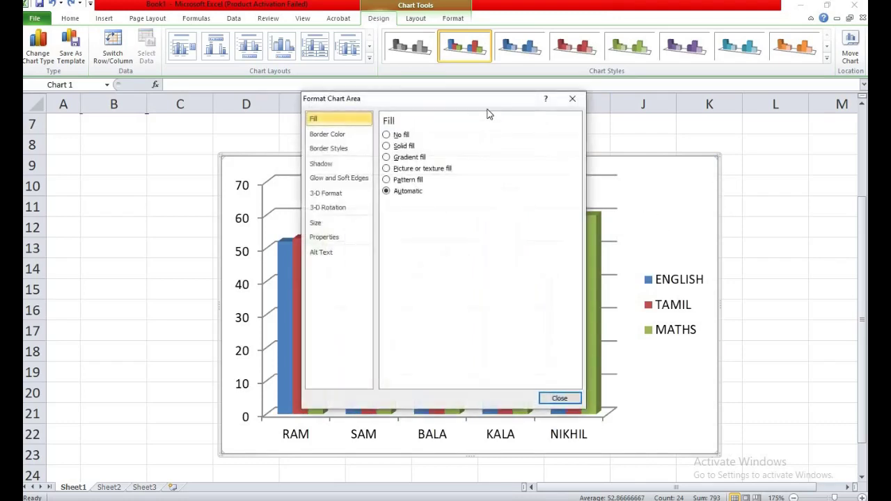
left_click_drag(482, 106, 281, 140)
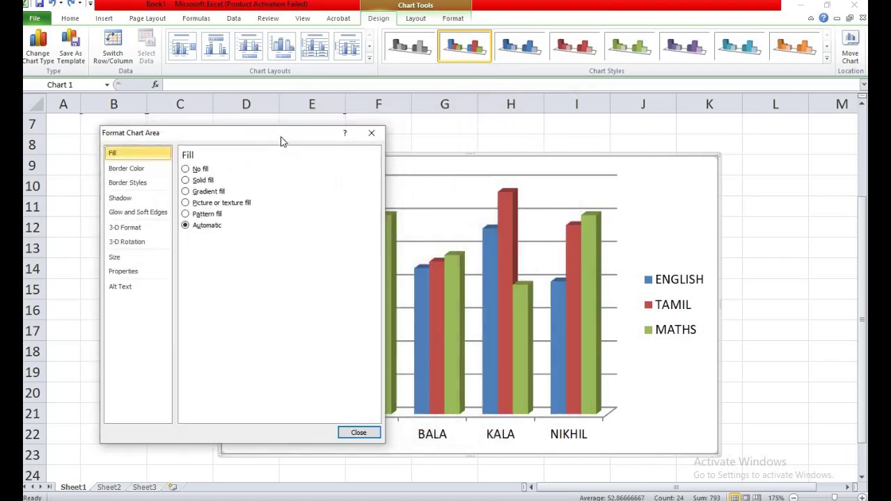
left_click(201, 170)
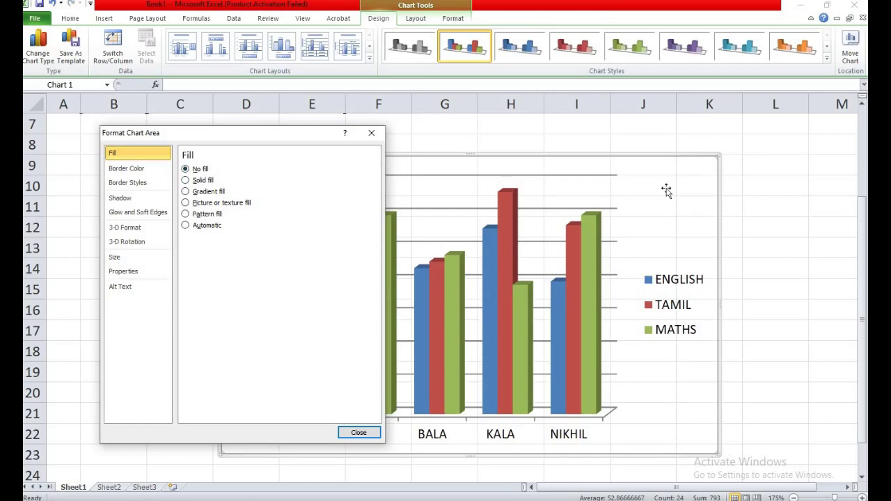
left_click(210, 182)
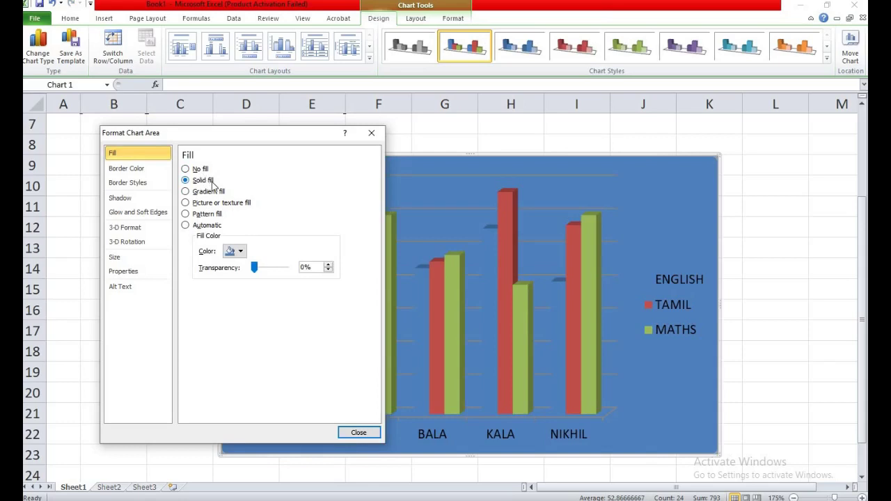
left_click(235, 251)
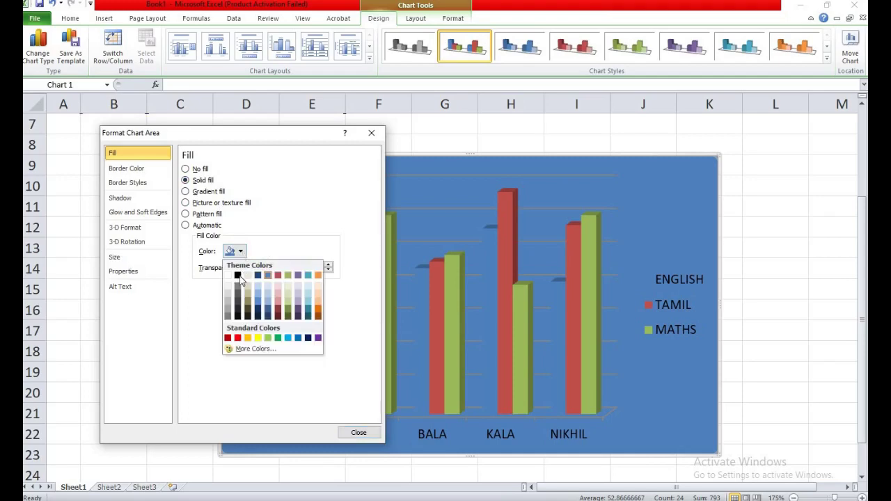
left_click(238, 276)
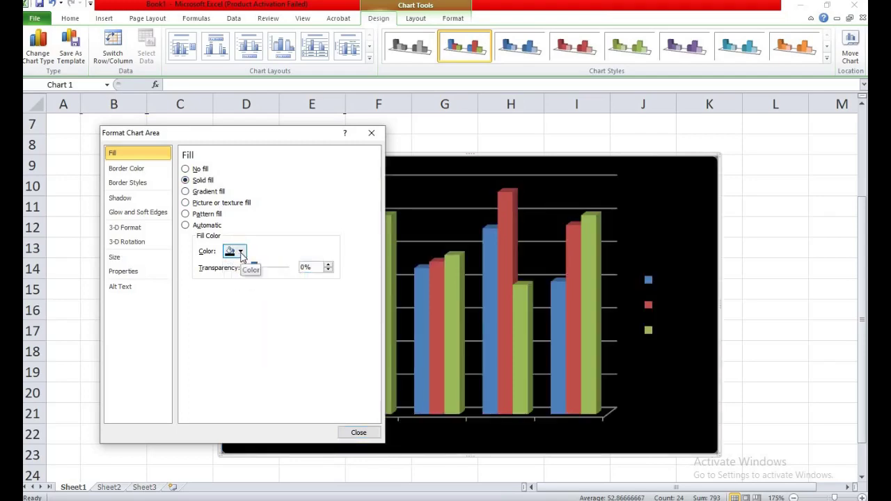
Change the background fill to red, then purple at 13% transparency
left_click(236, 251)
left_click(238, 338)
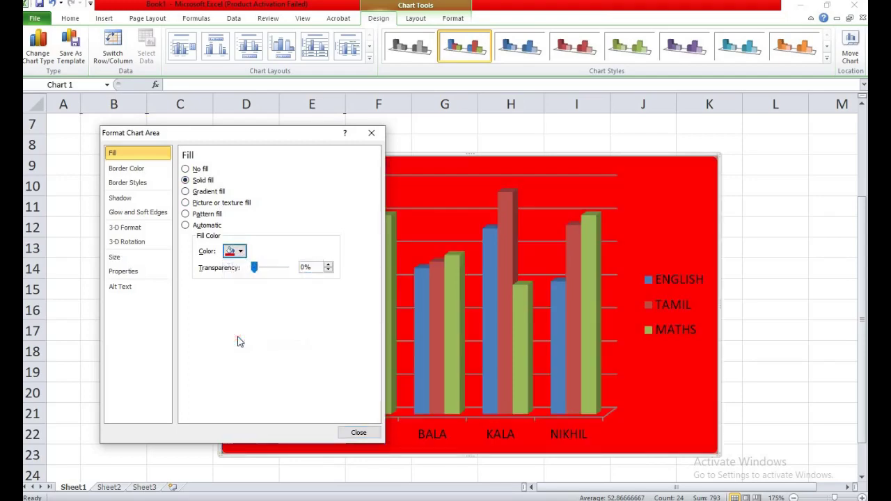
left_click(241, 252)
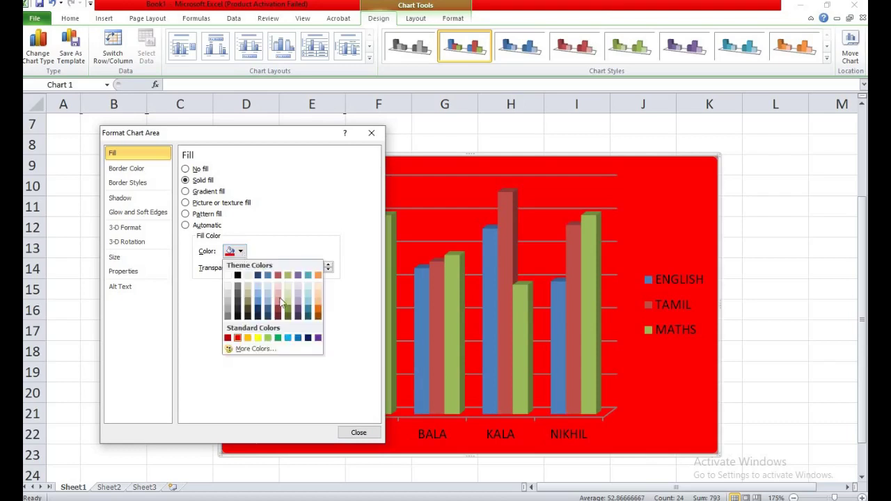
left_click(318, 339)
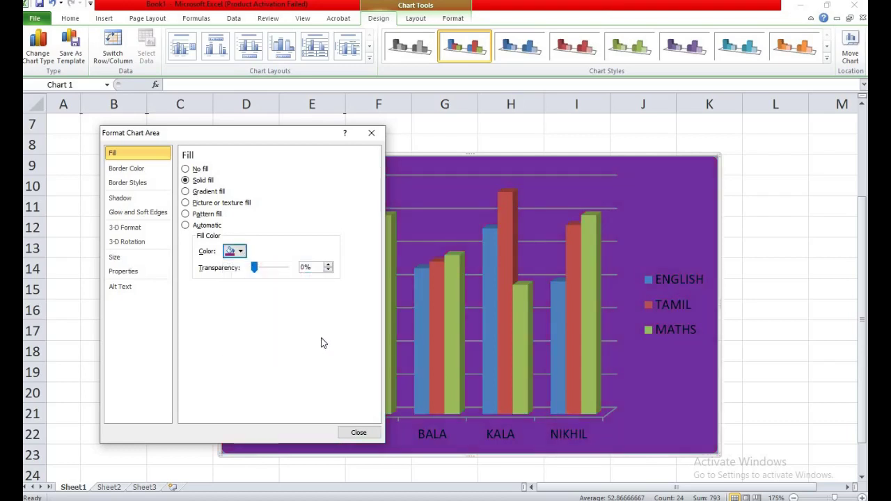
left_click(259, 270)
mouse_move(260, 270)
left_mouse_down()
mouse_move(291, 270)
mouse_move(261, 272)
left_mouse_up()
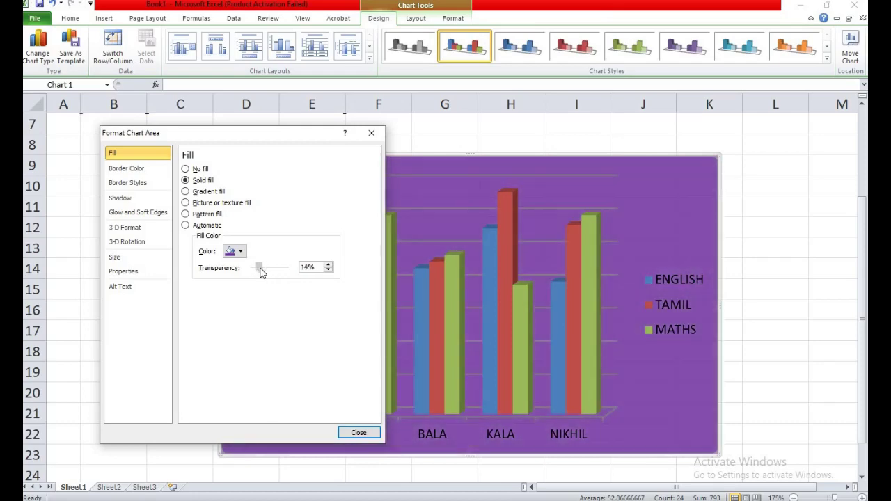
Give the chart background a silver preset gradient, after trying a darker grey, and close the dialog
left_click(209, 192)
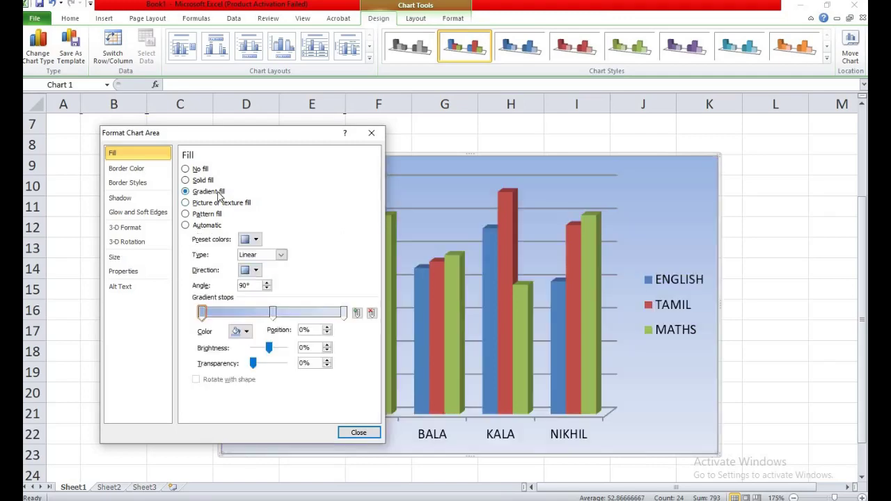
left_click(255, 240)
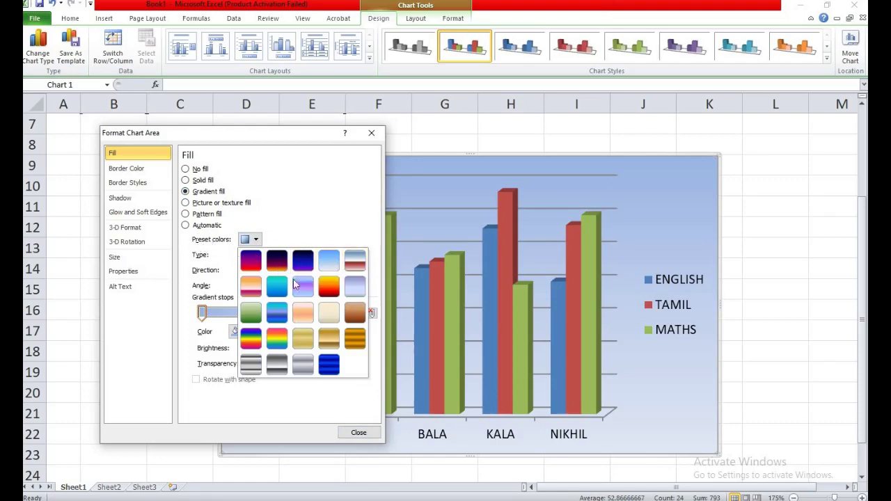
left_click(305, 366)
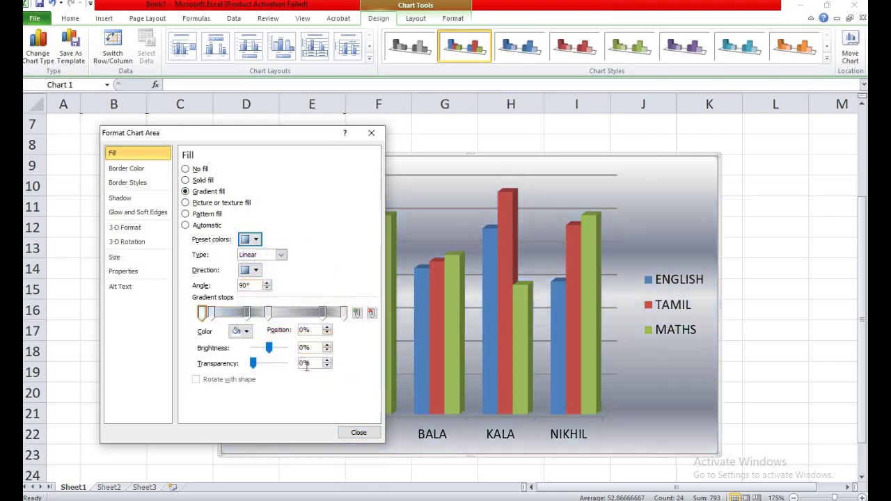
left_click(255, 241)
left_click(278, 363)
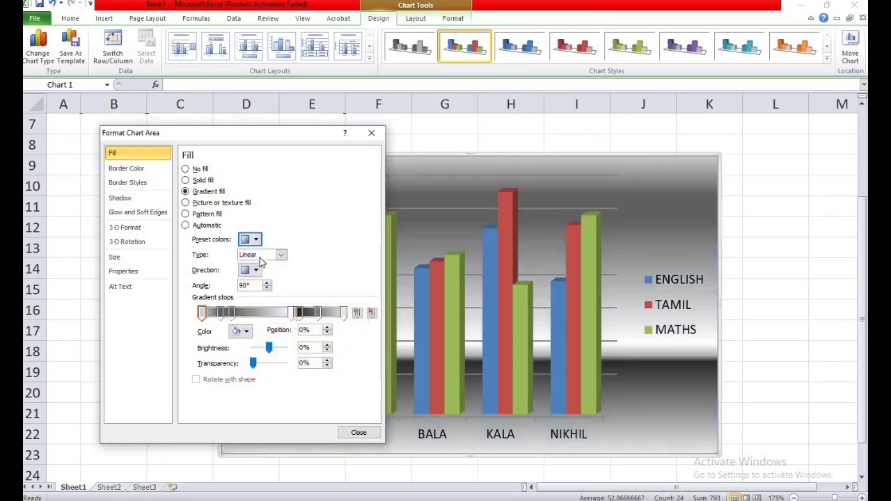
left_click(256, 240)
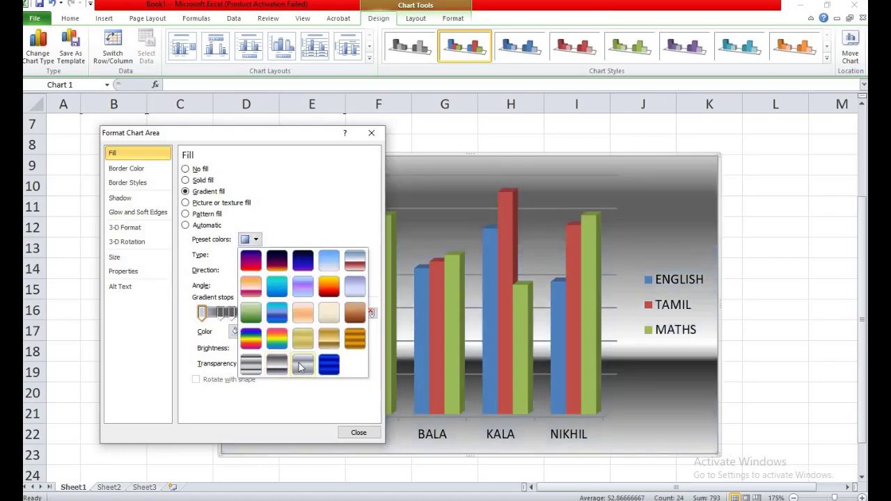
left_click(301, 364)
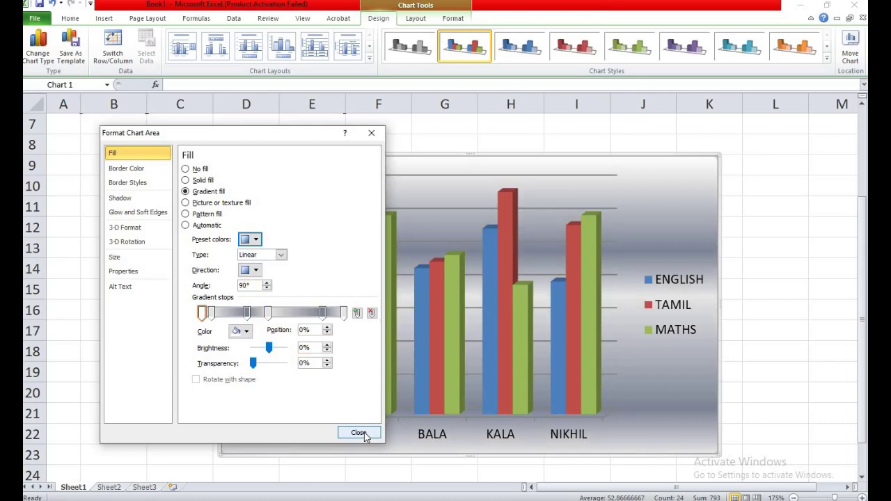
left_click(357, 432)
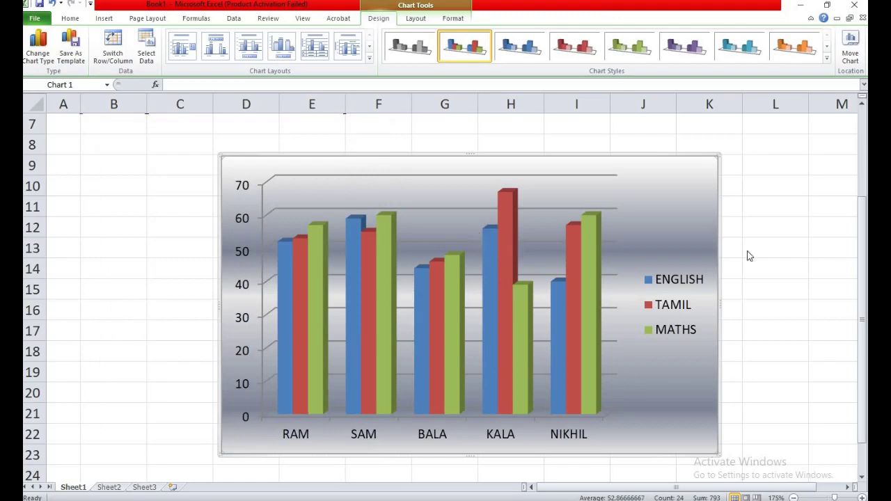
Reopen Format Chart Area on the chart's 90° linear gradient fill
scroll(775, 253, "up", 2)
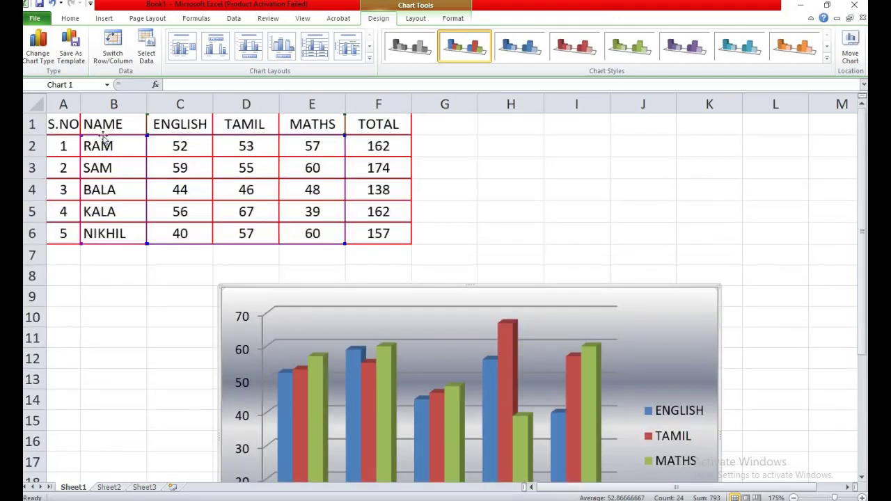
scroll(569, 223, "down", 2)
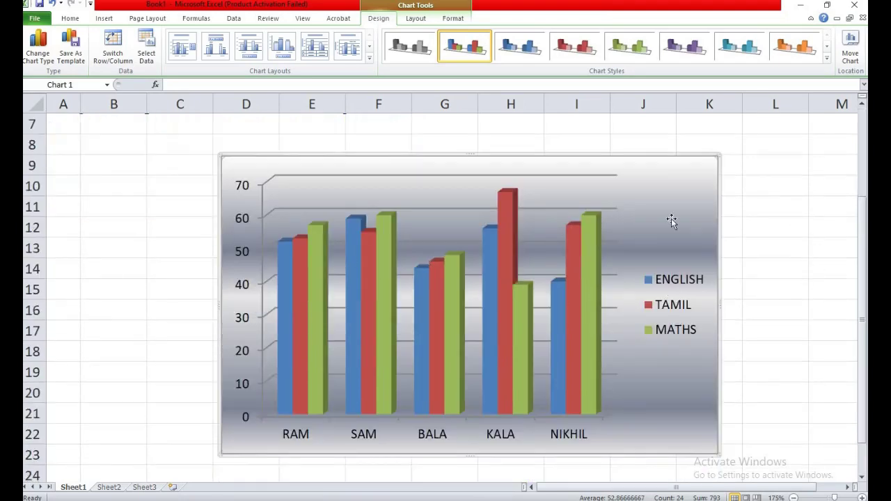
double_click(583, 158)
left_click(364, 132)
double_click(696, 167)
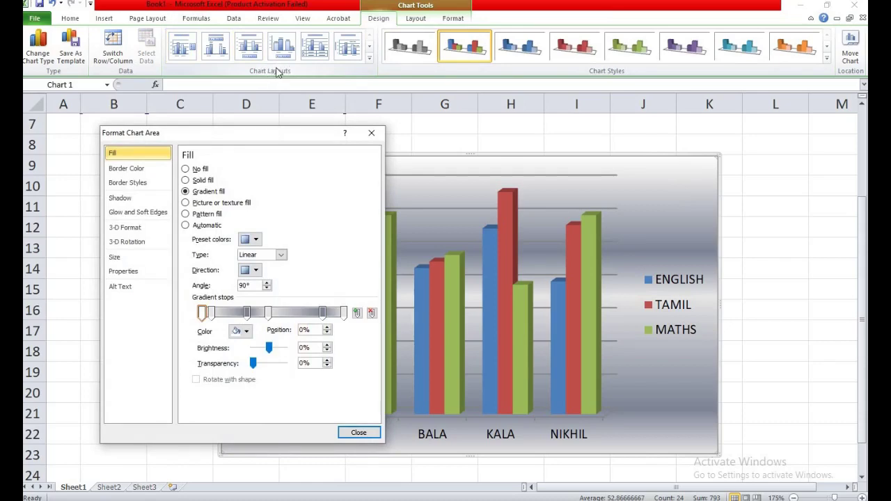
Apply a chart layout with the legend on top and value labels on each bar
left_click(348, 49)
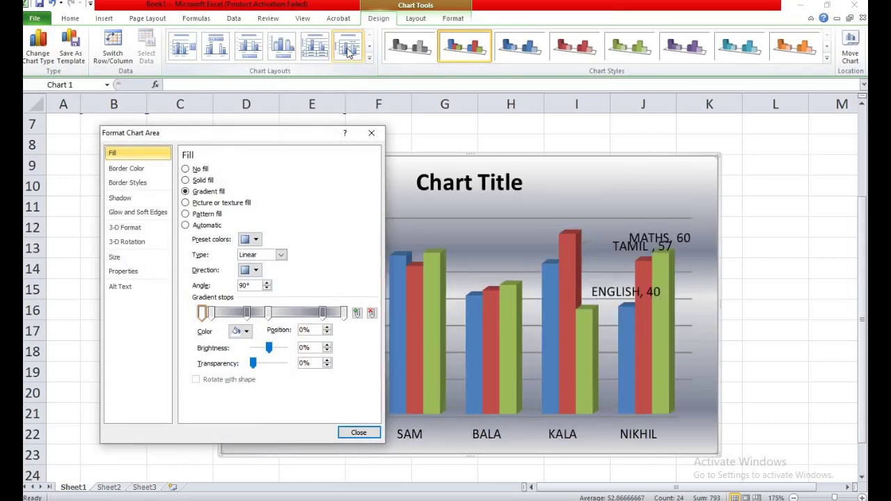
left_click(313, 47)
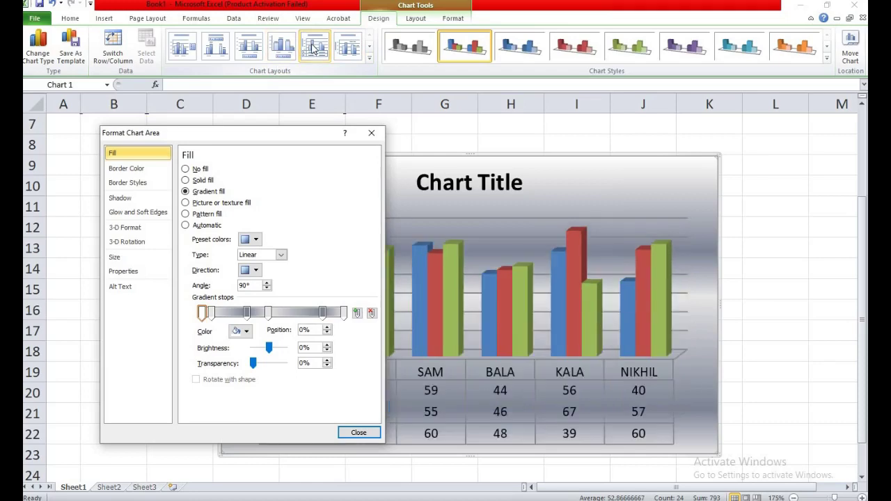
left_click(371, 132)
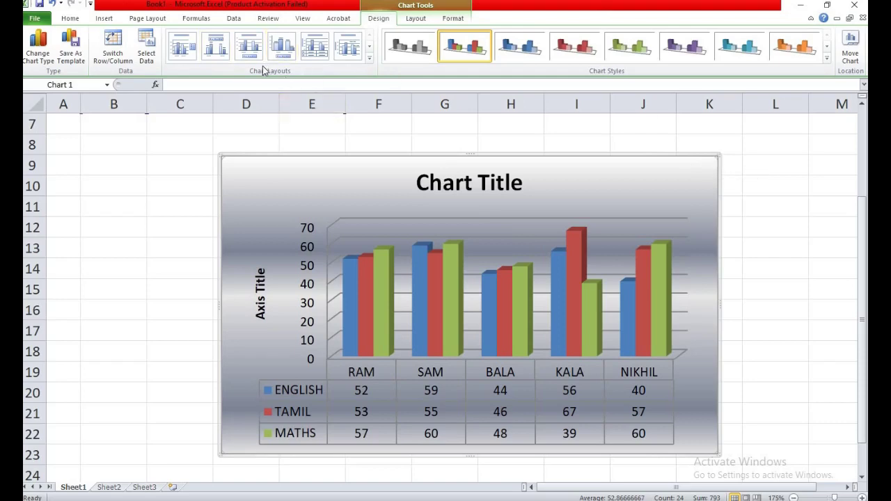
left_click(184, 51)
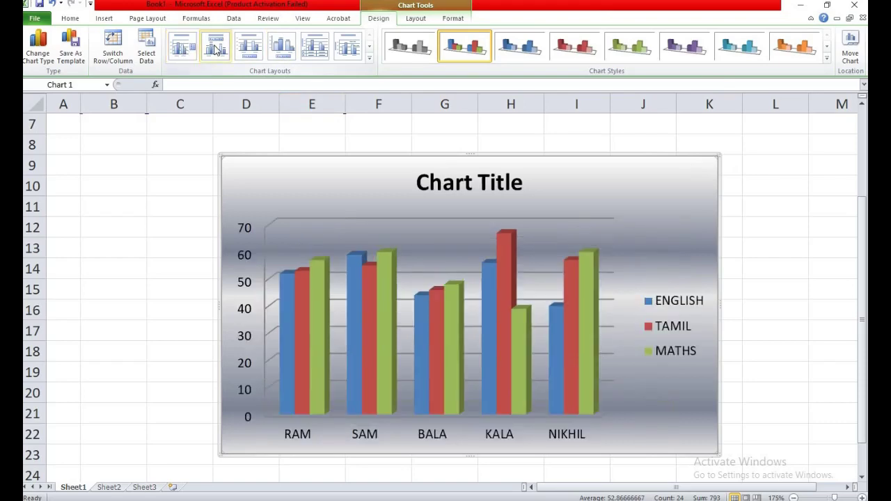
left_click(216, 49)
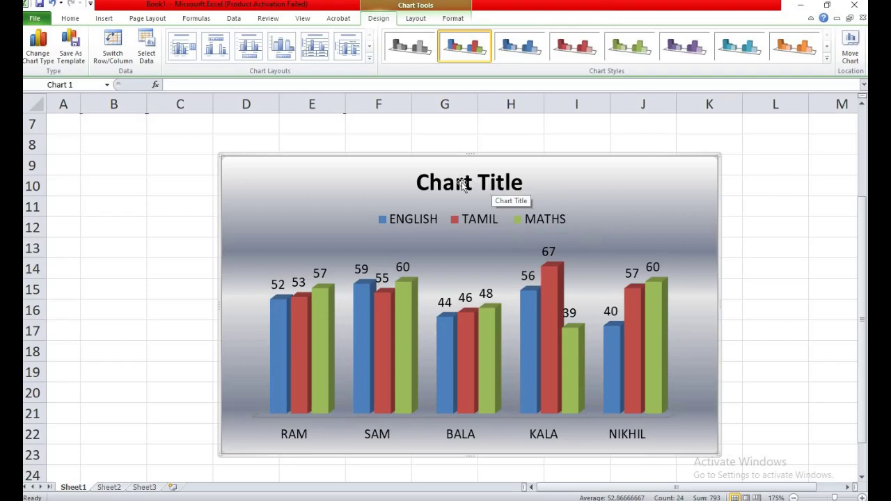
Replace the placeholder chart title with 'MARKS OF THE STUDENTS'
double_click(488, 184)
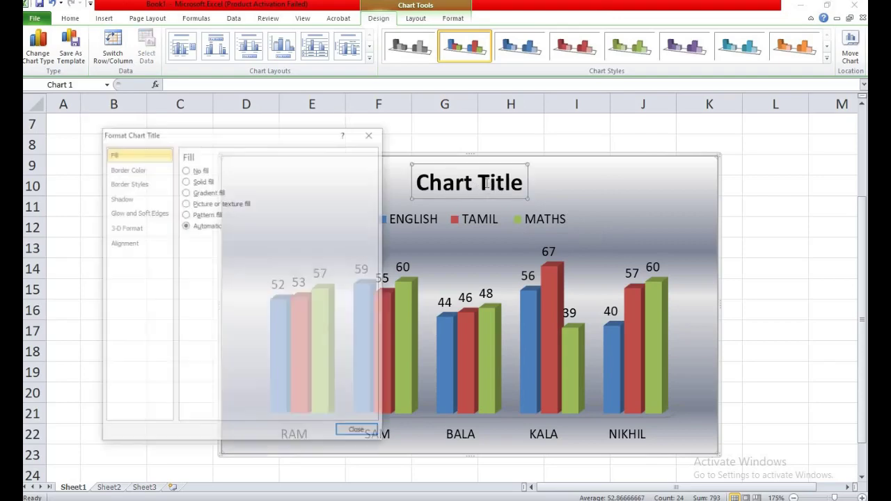
key("Escape")
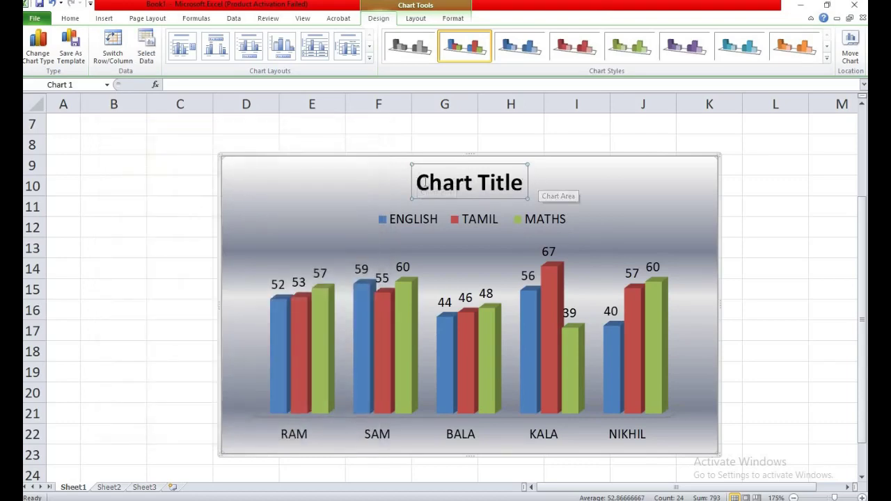
left_click_drag(432, 182, 503, 181)
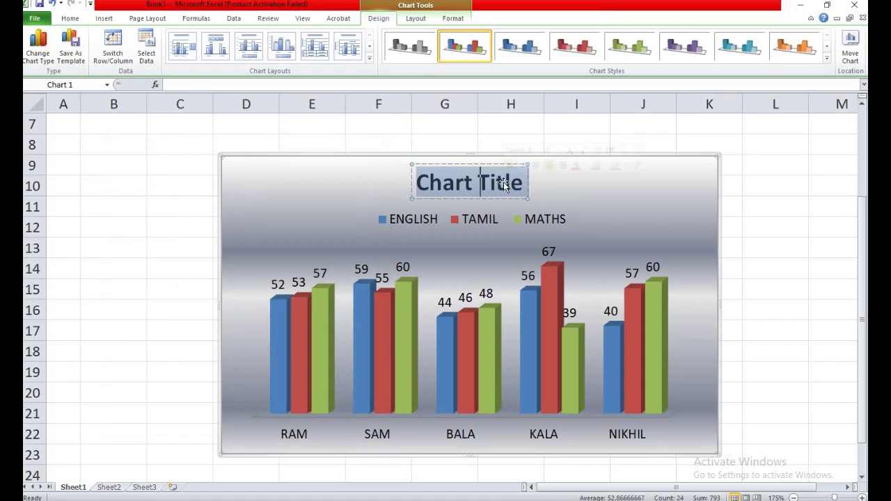
type("MARKS")
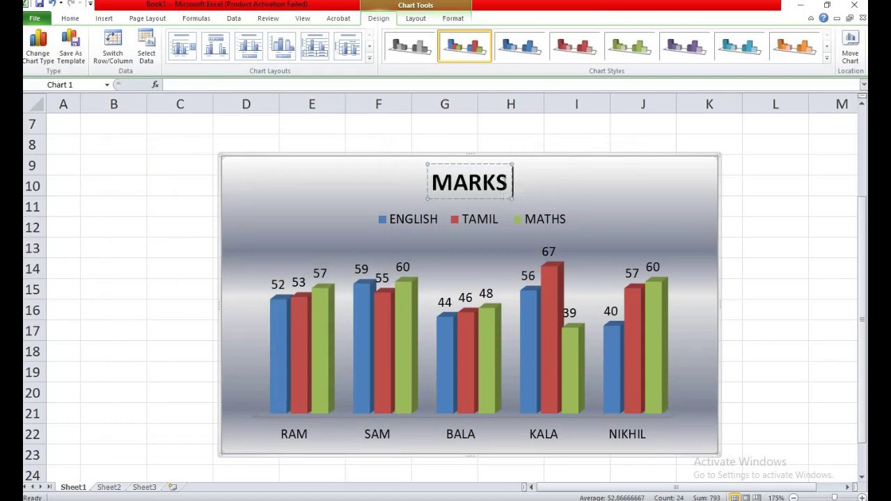
type(" OF THE S")
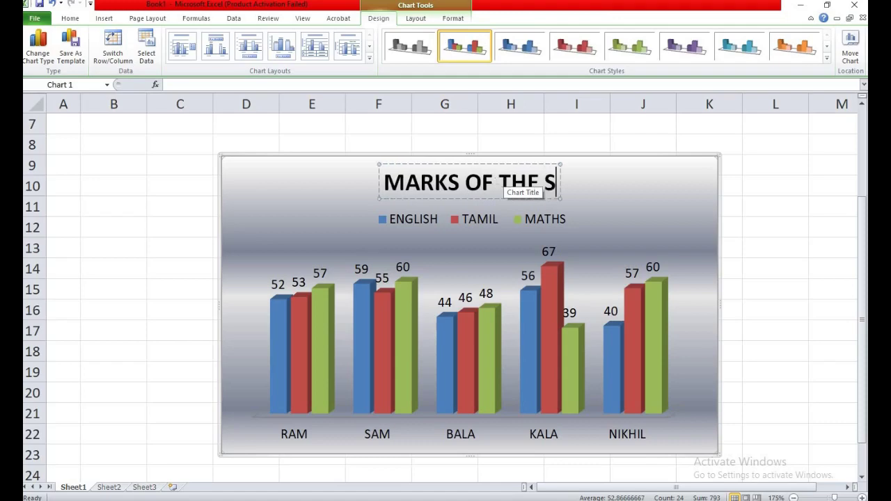
type("TUDENTS")
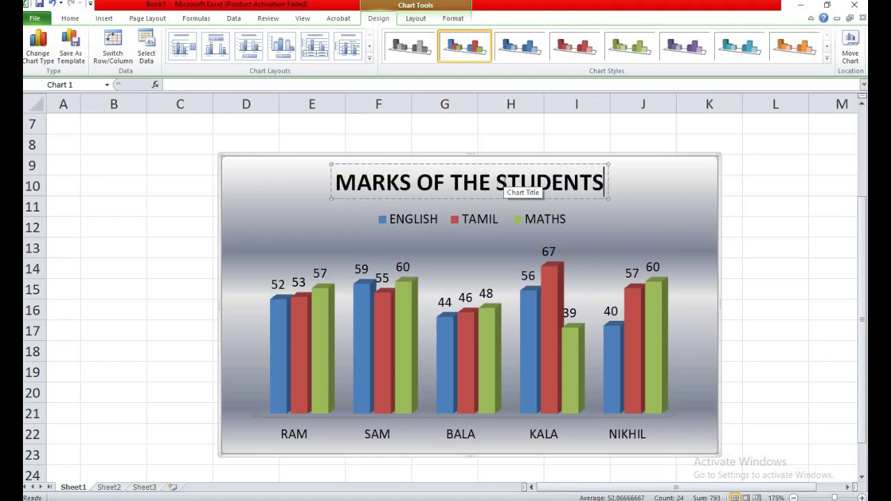
Fill the chart title solid blue, after trying black and yellow
double_click(536, 200)
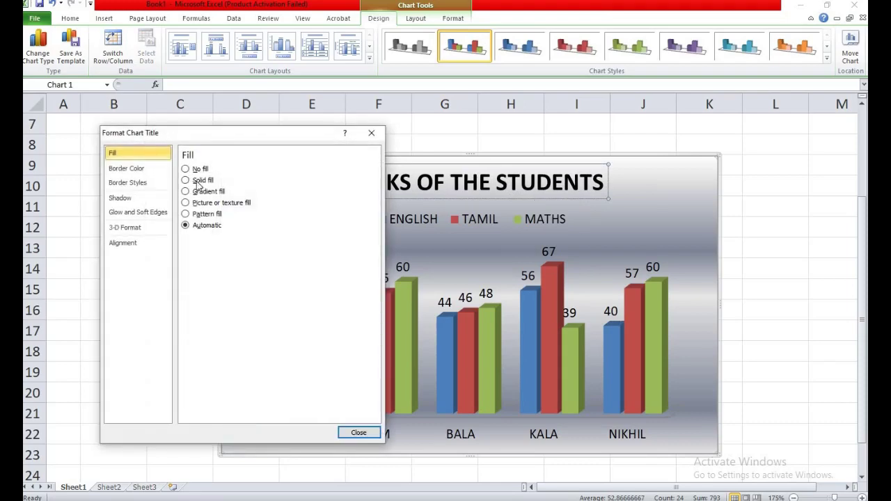
left_click(186, 180)
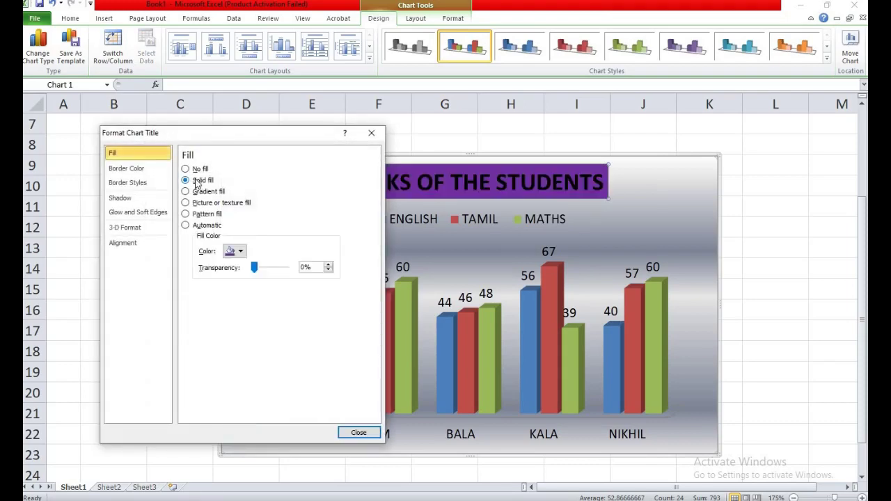
left_click(240, 252)
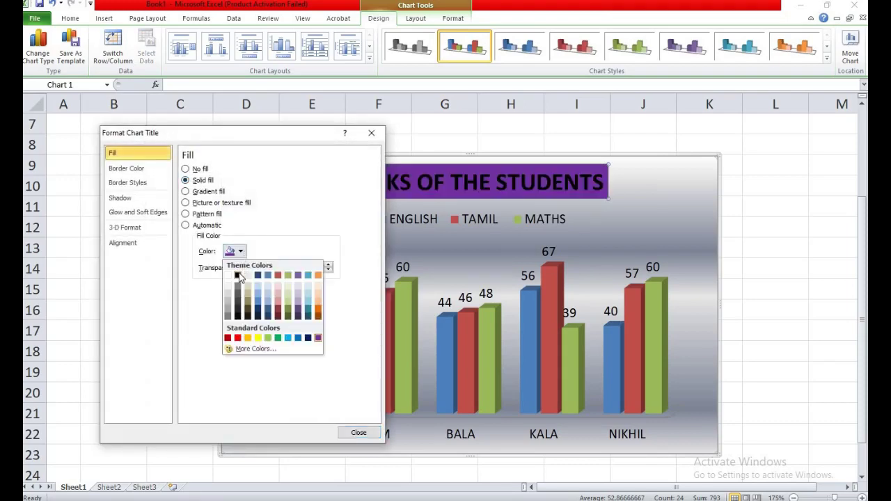
left_click(240, 277)
left_click(240, 251)
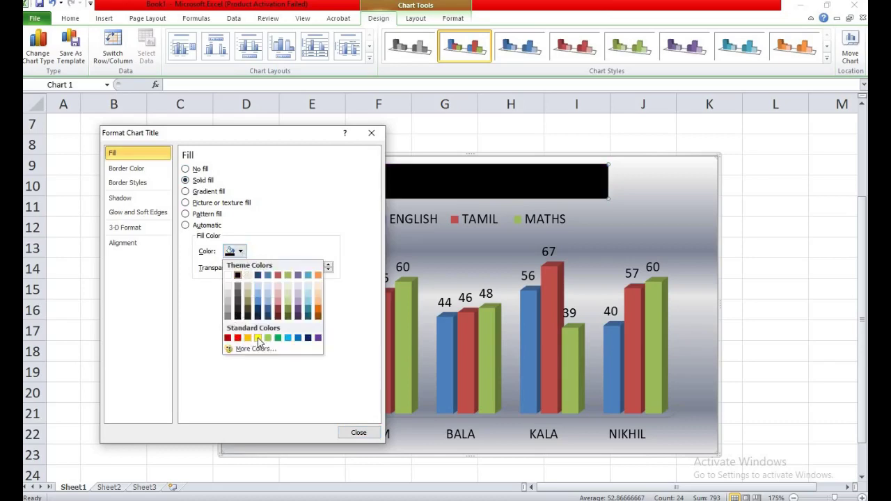
left_click(258, 338)
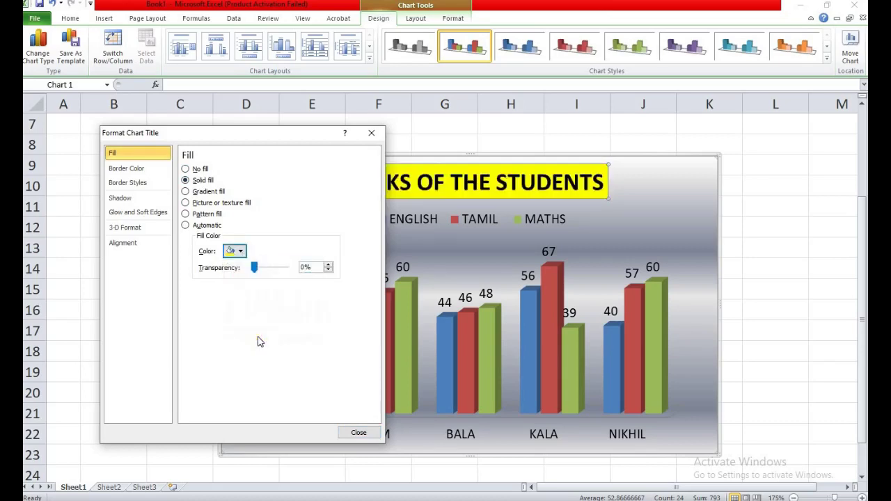
left_click(241, 251)
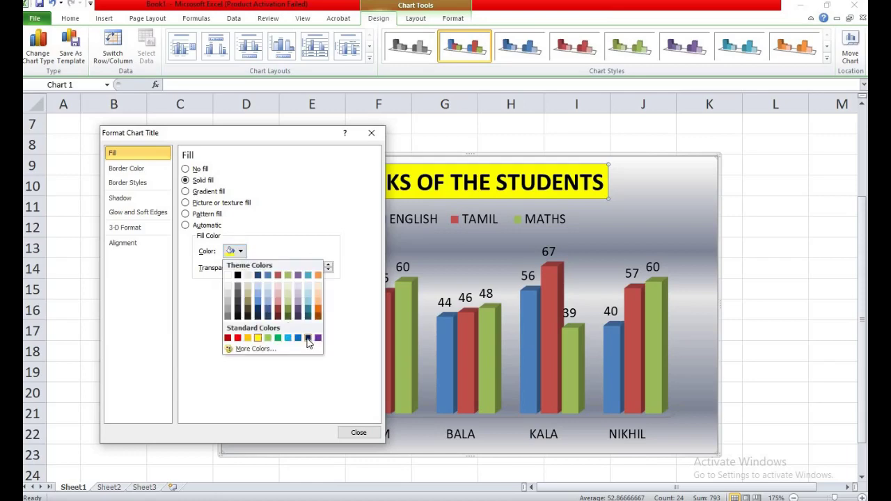
left_click(298, 338)
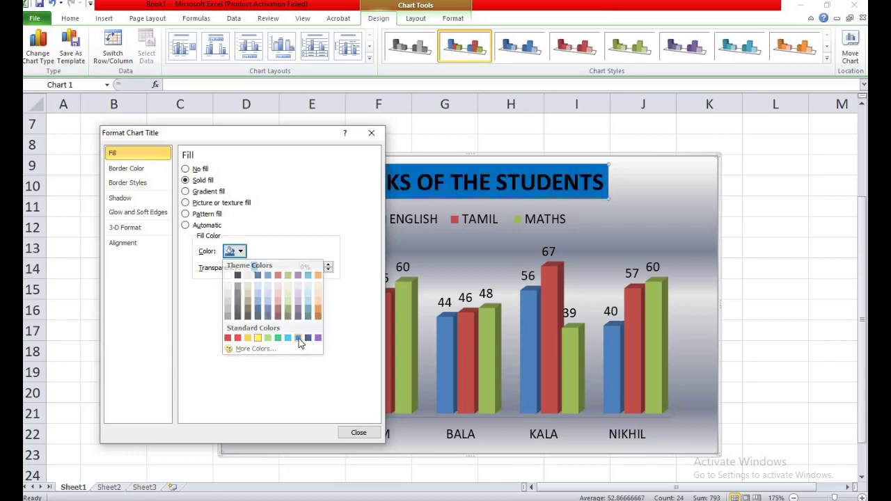
left_click(358, 432)
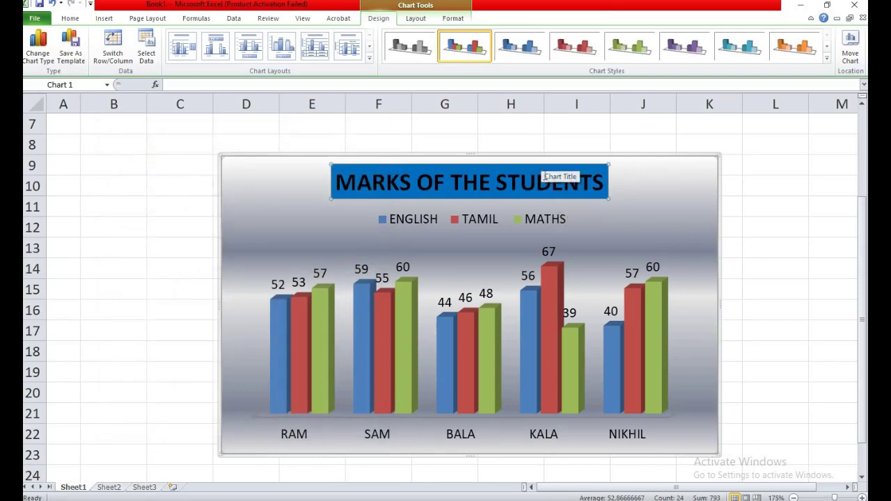
Try red, green, purple and orange styles, settling on the teal-on-black dark chart style
left_click(717, 155)
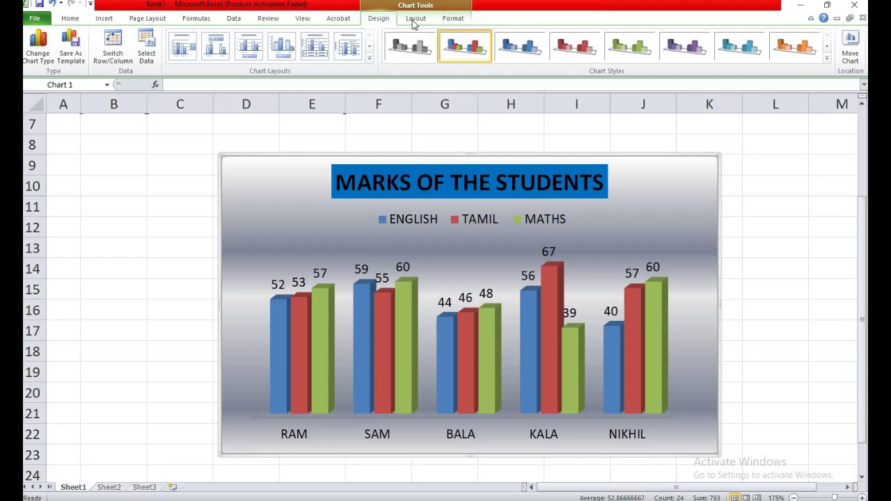
left_click(416, 18)
left_click(378, 19)
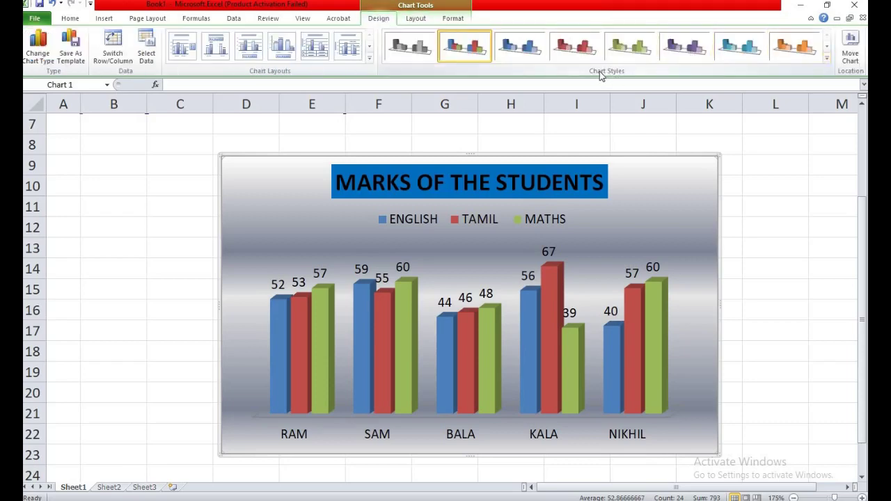
left_click(828, 60)
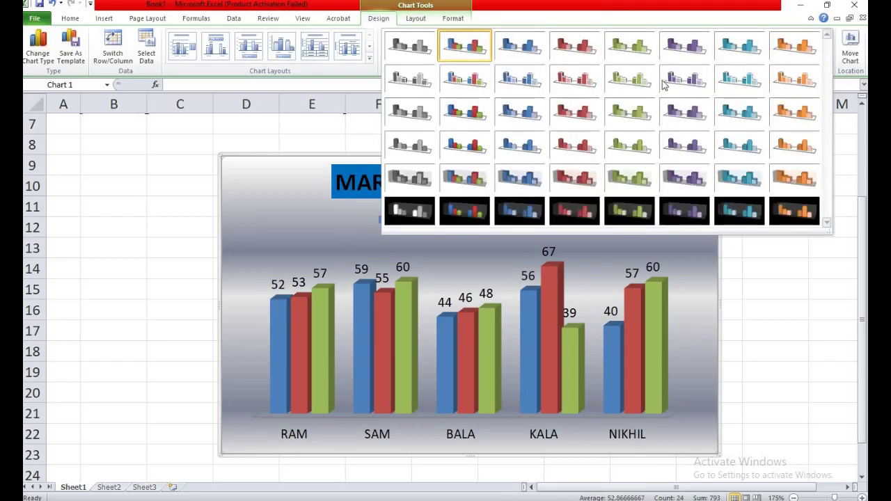
left_click(577, 110)
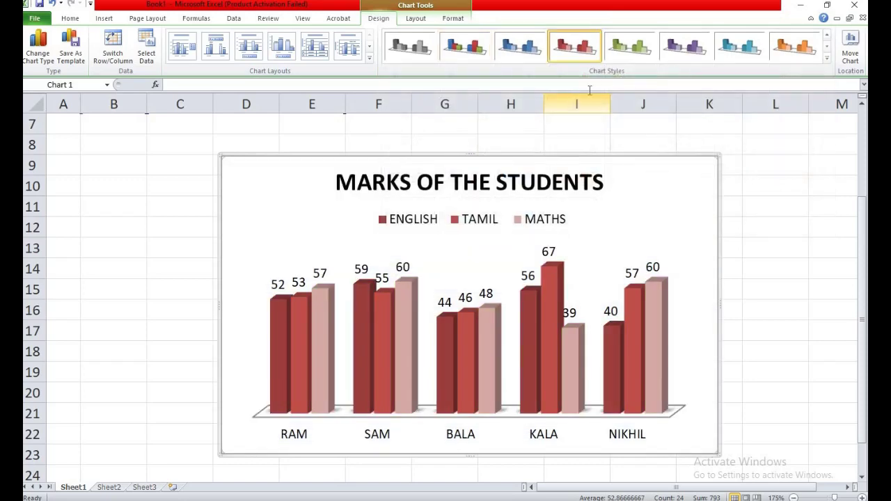
left_click(625, 52)
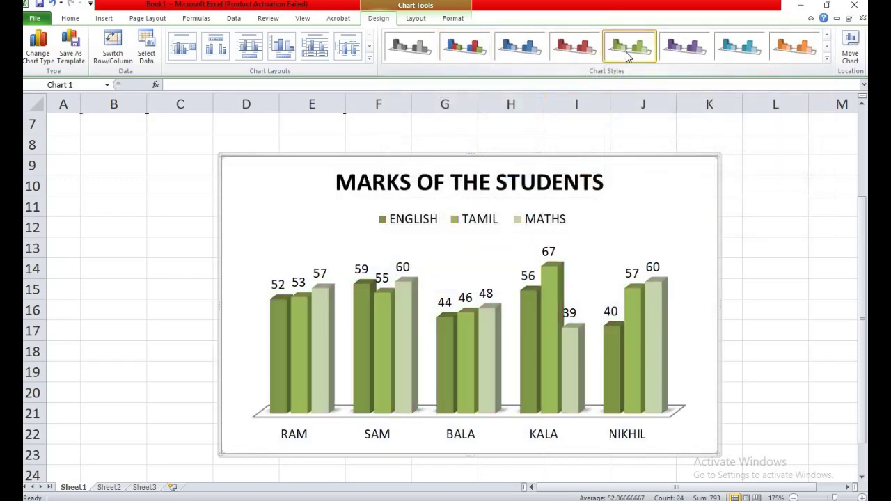
left_click(691, 53)
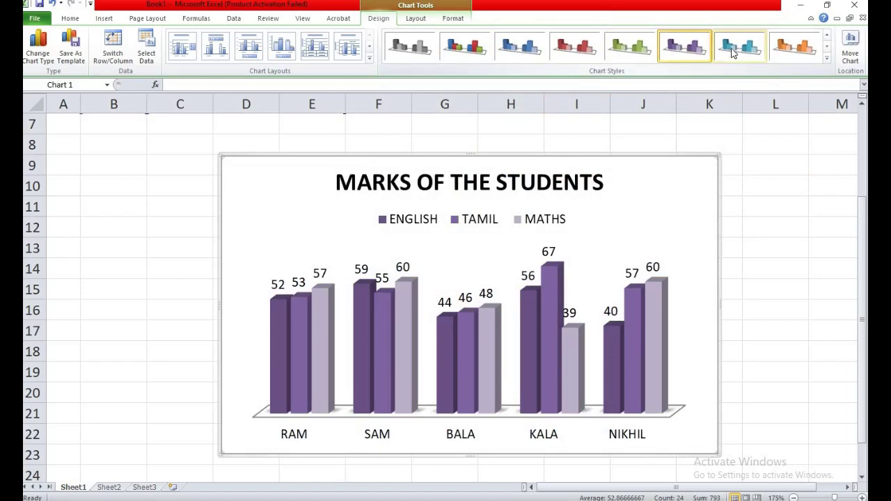
left_click(730, 52)
left_click(827, 57)
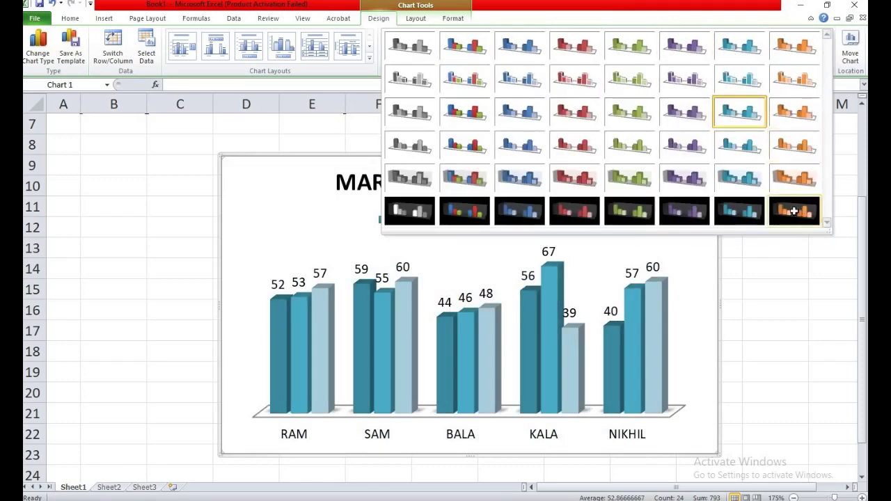
left_click(797, 209)
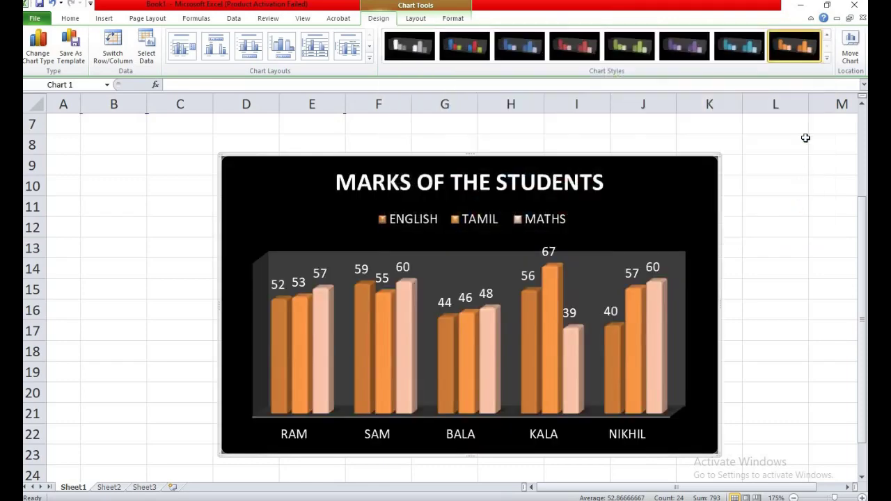
left_click(740, 48)
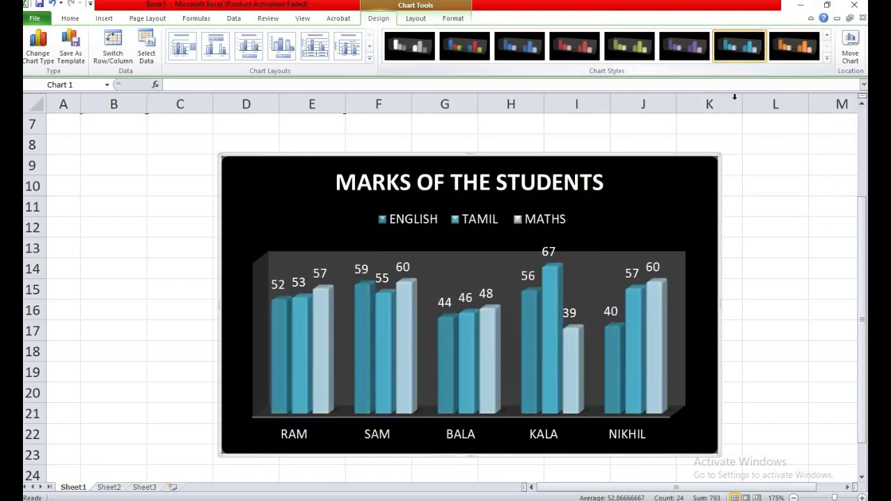
Dismiss the chart's context menu and scroll up to show the bordered marks table in rows 1–6
right_click(717, 154)
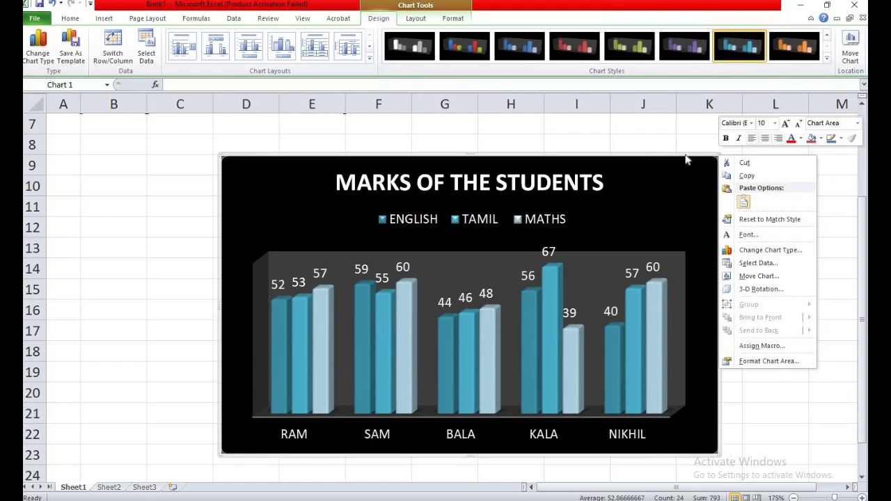
key("Escape")
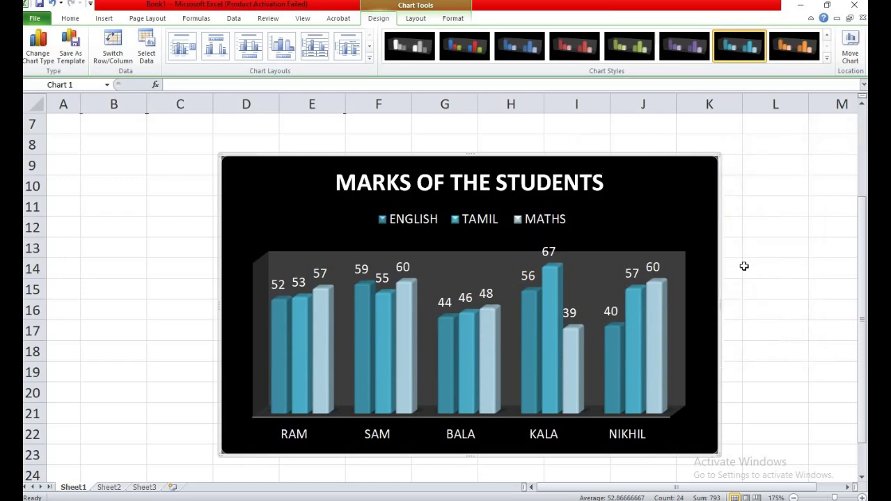
scroll(753, 269, "up", 1)
scroll(753, 270, "up", 1)
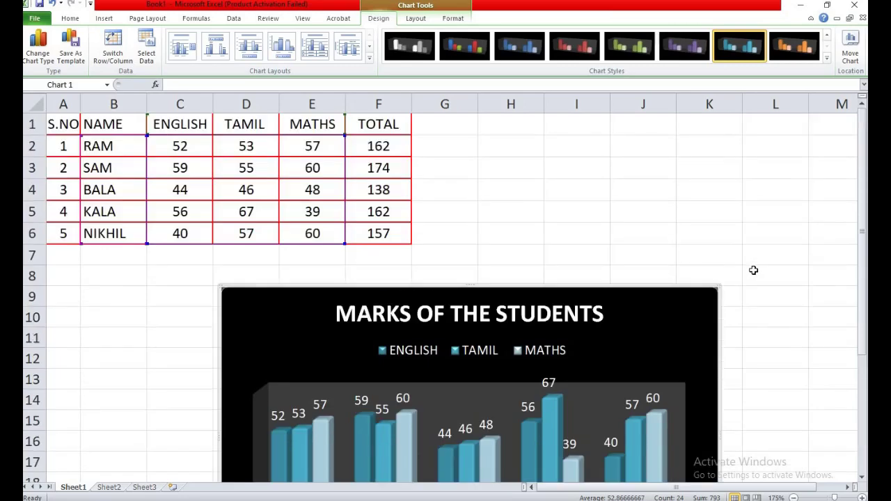